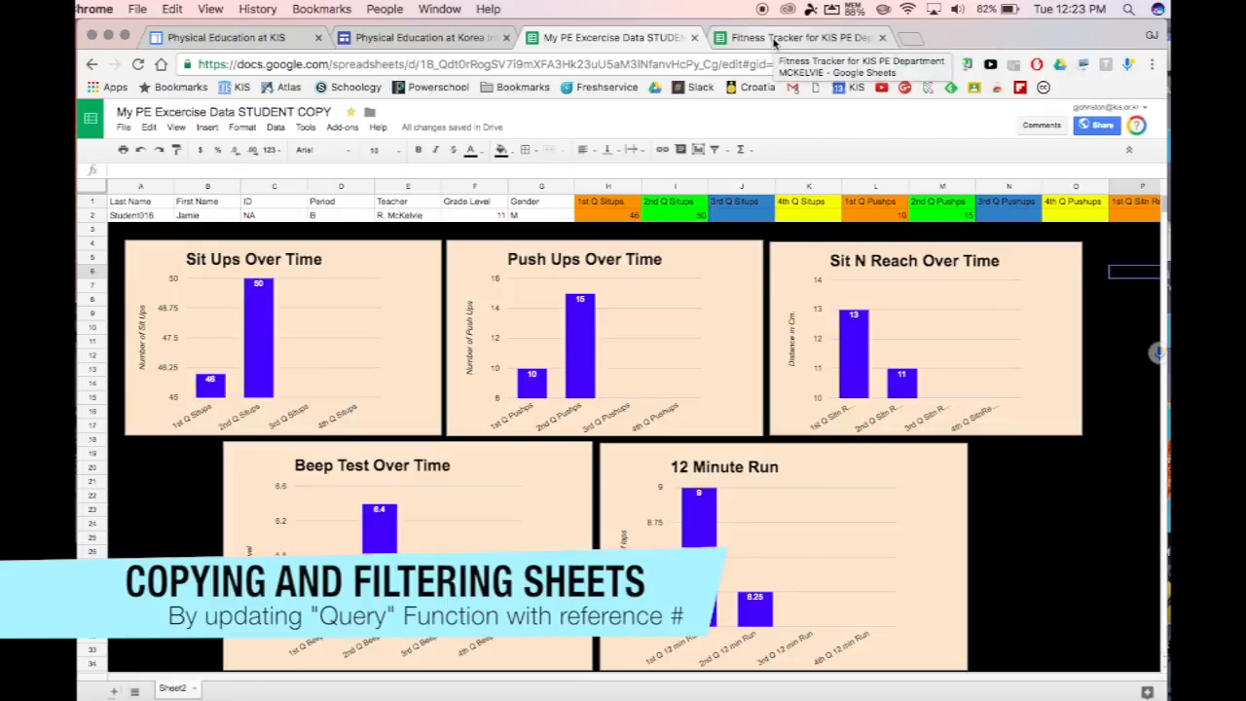
Compare the Students list in the Fitness Tracker spreadsheet with the student row in My PE Excercise Data STUDENT COPY
left_click(774, 38)
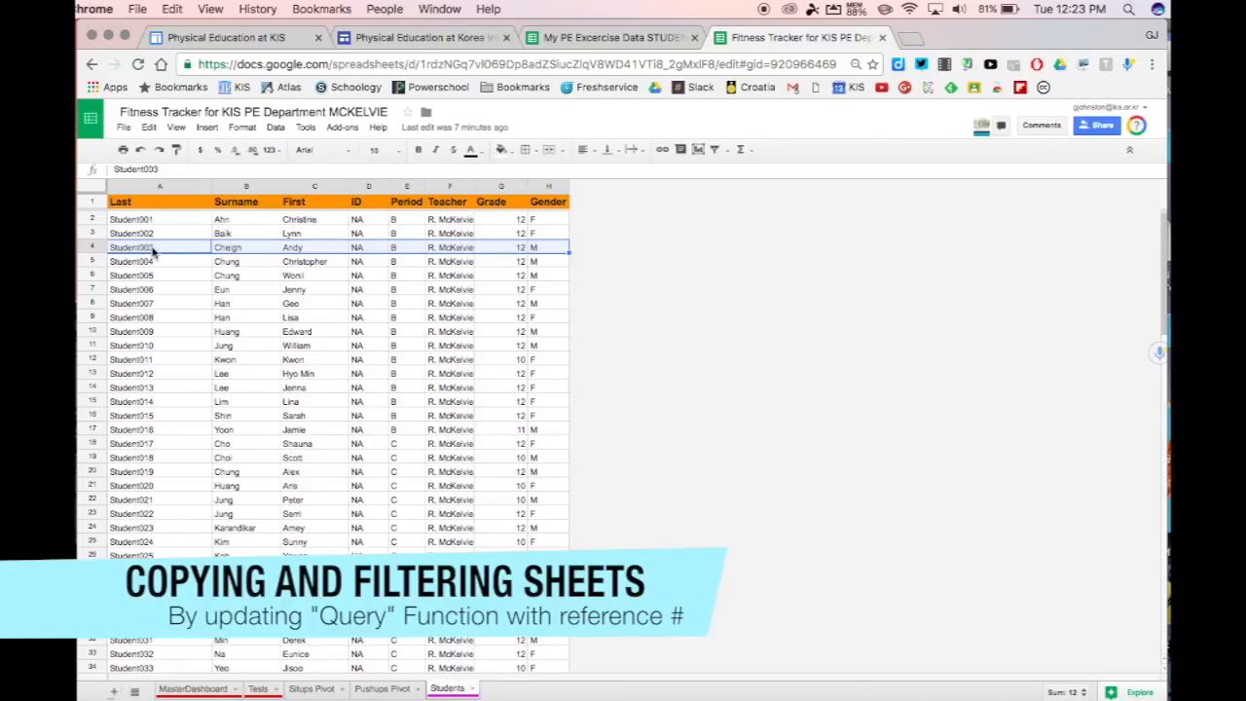
left_click(565, 36)
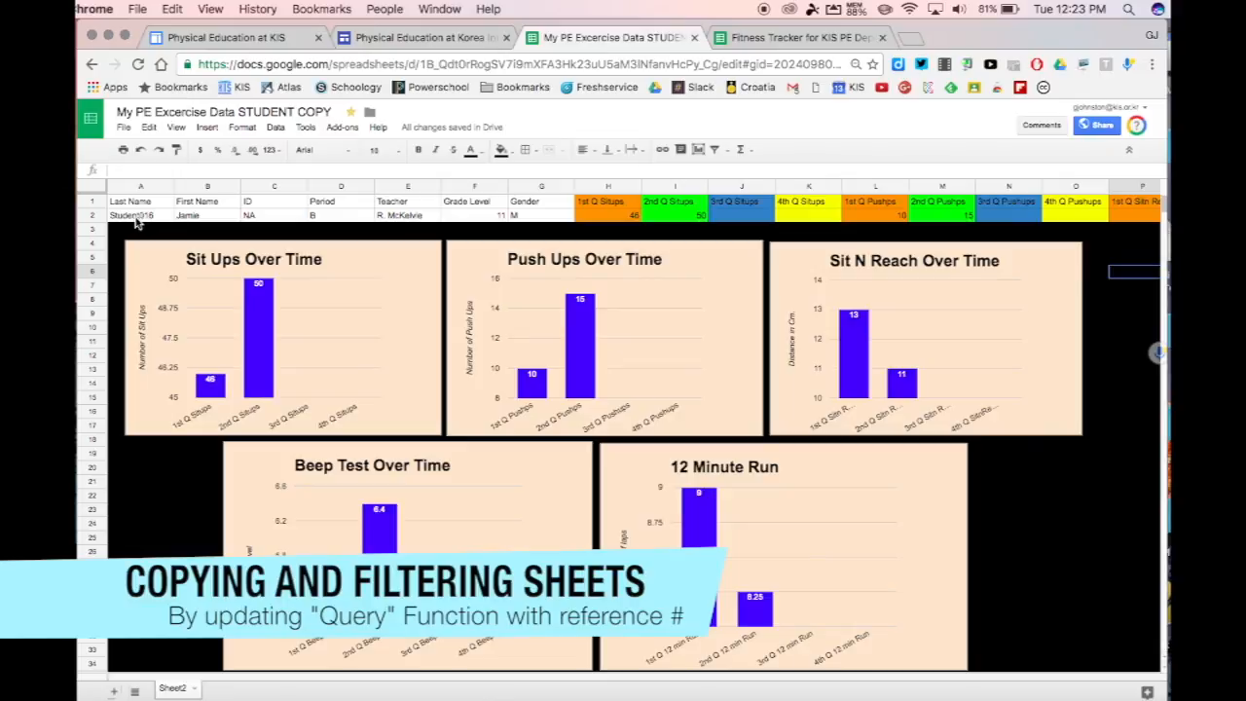
left_click(776, 39)
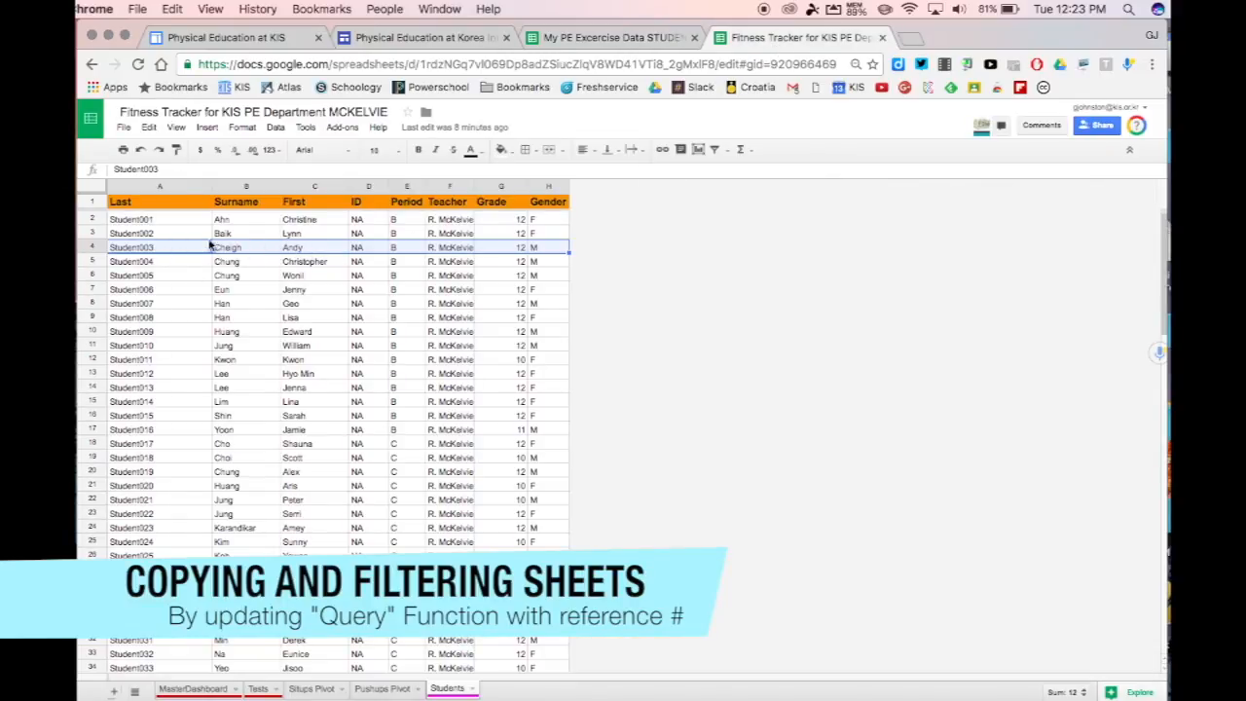
left_click(584, 39)
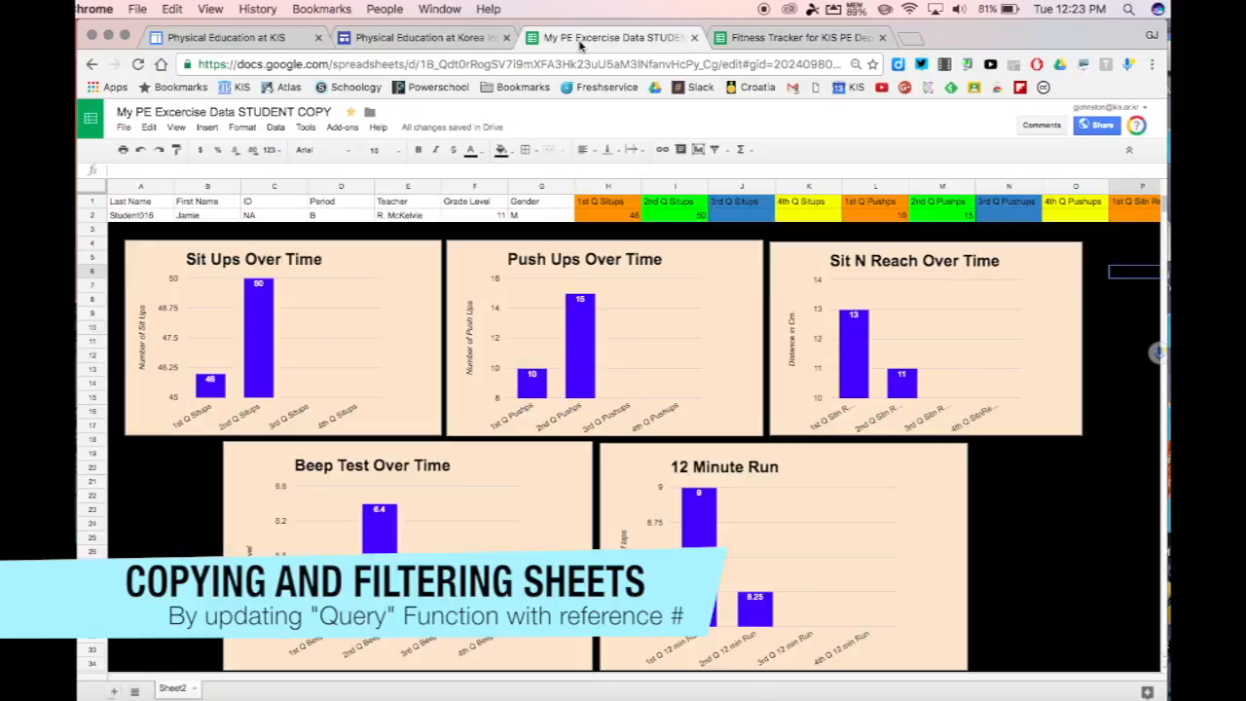
Try to overwrite the student reference in cell A2 with Student003, and undo the change
left_click(141, 219)
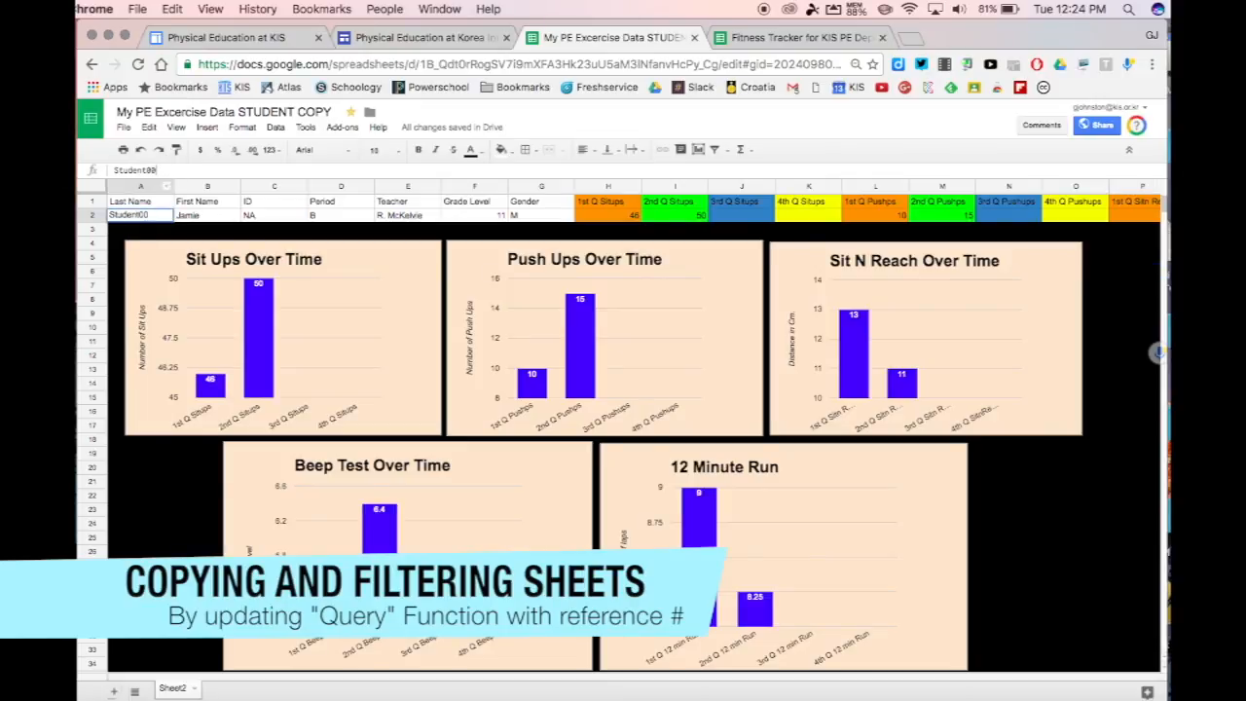
key("Return")
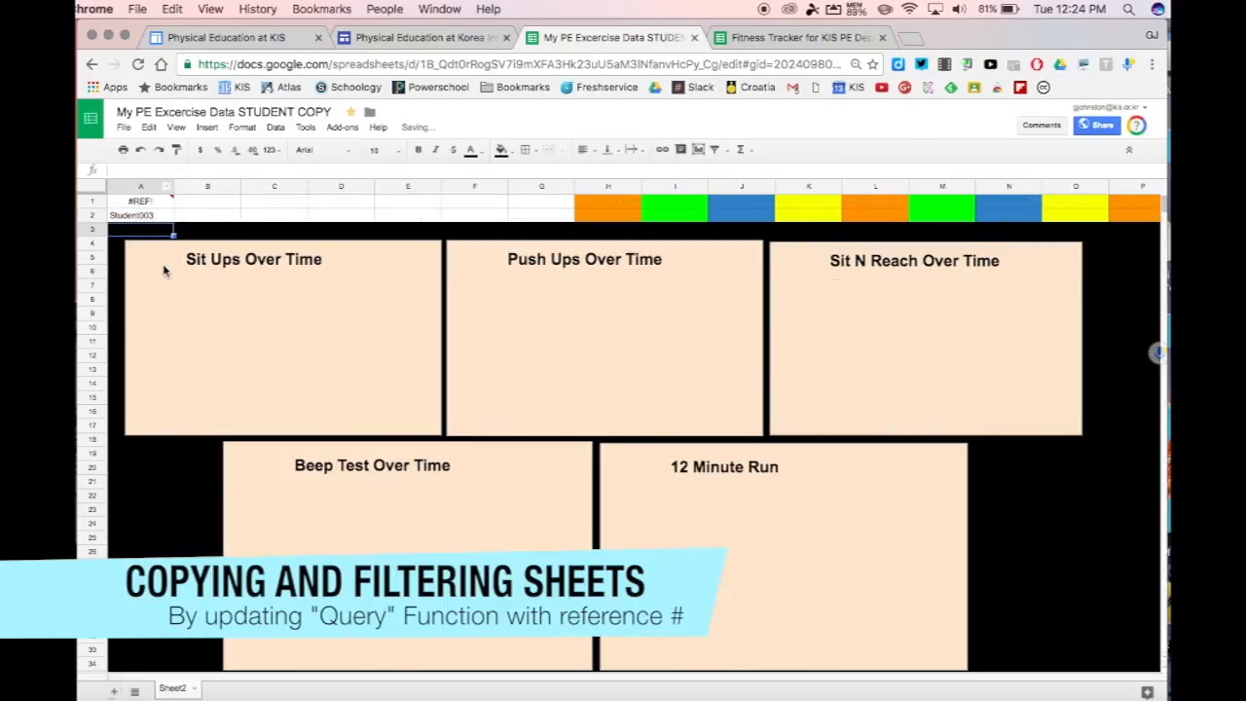
left_click(140, 151)
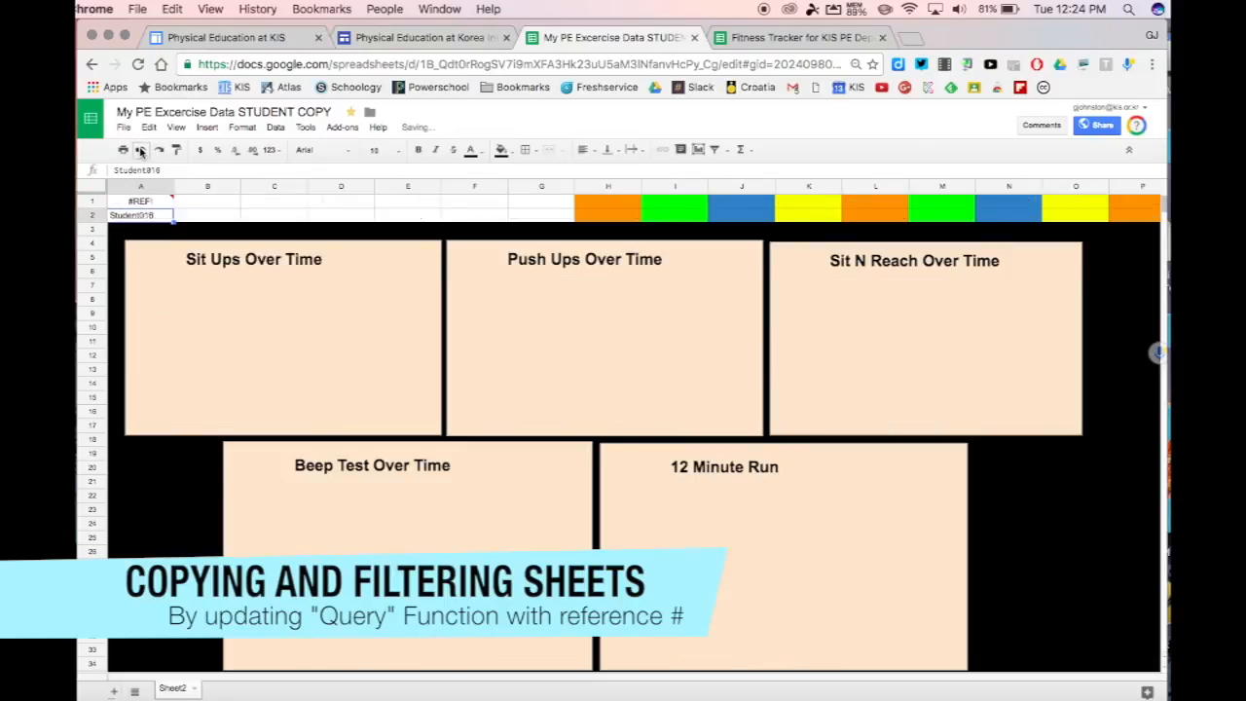
left_click(140, 151)
Display the query formula behind the student data and look up the student's reference number in the Fitness Tracker's Students list
left_click(97, 190)
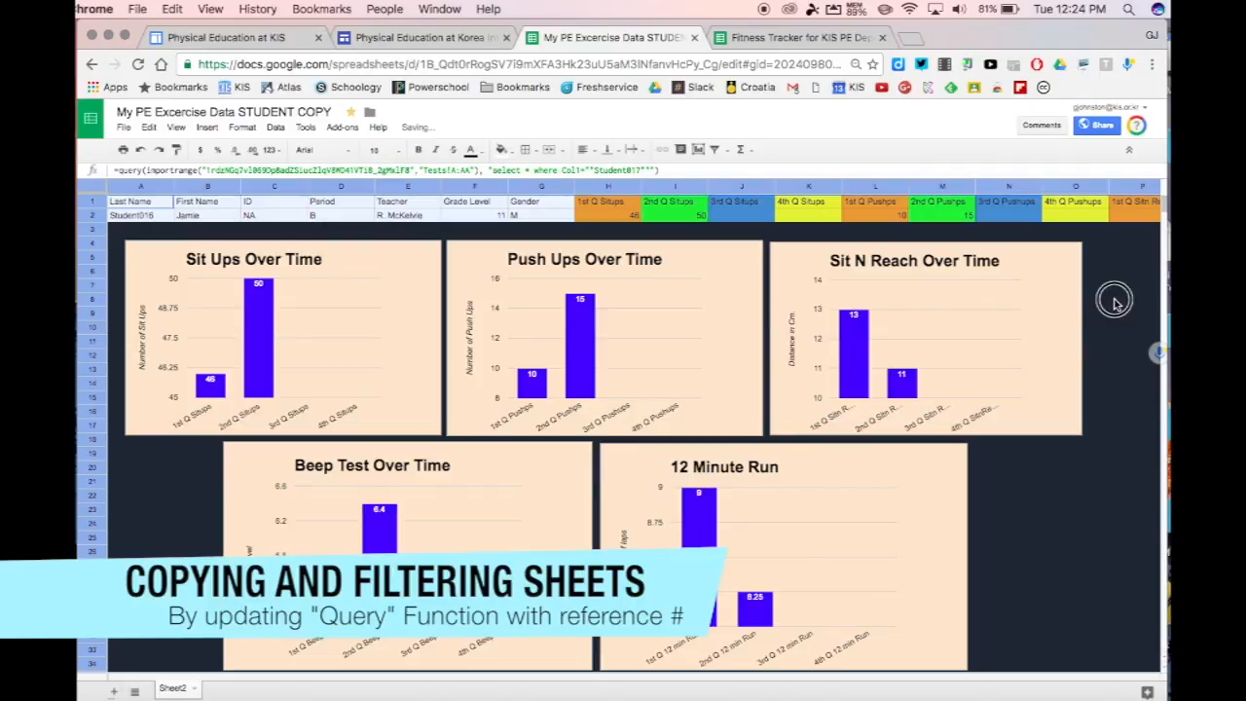
left_click(96, 190)
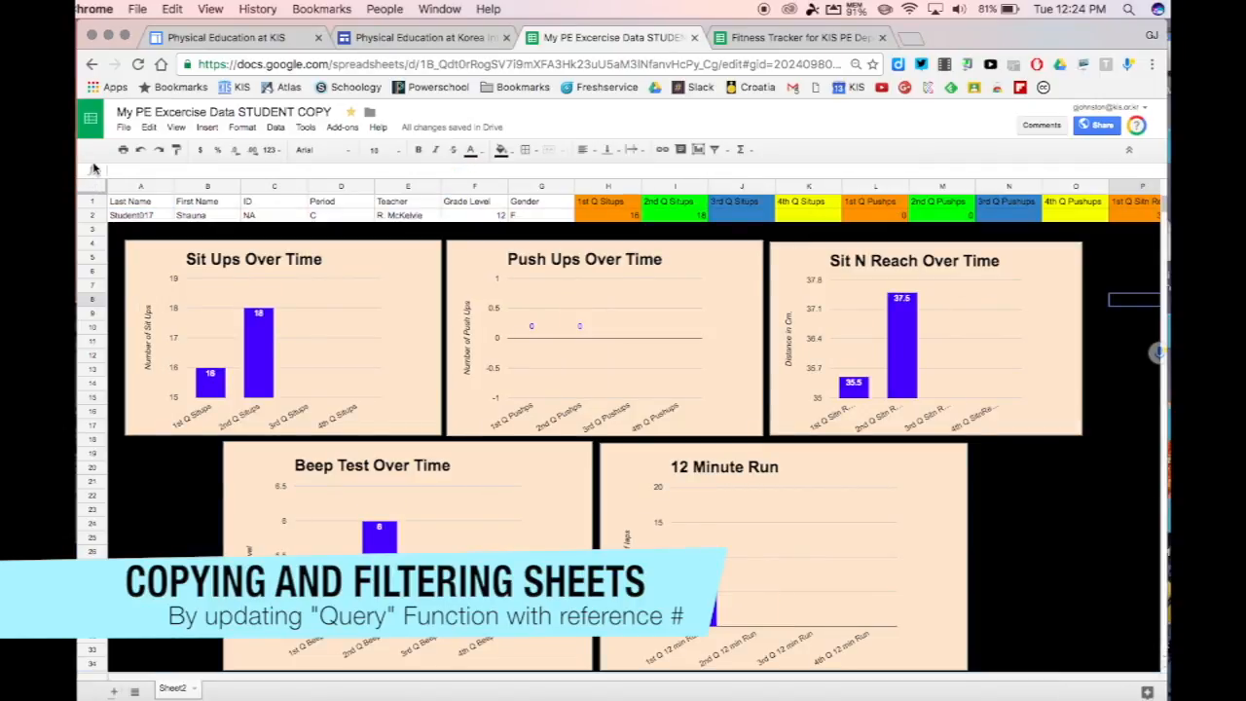
left_click(97, 190)
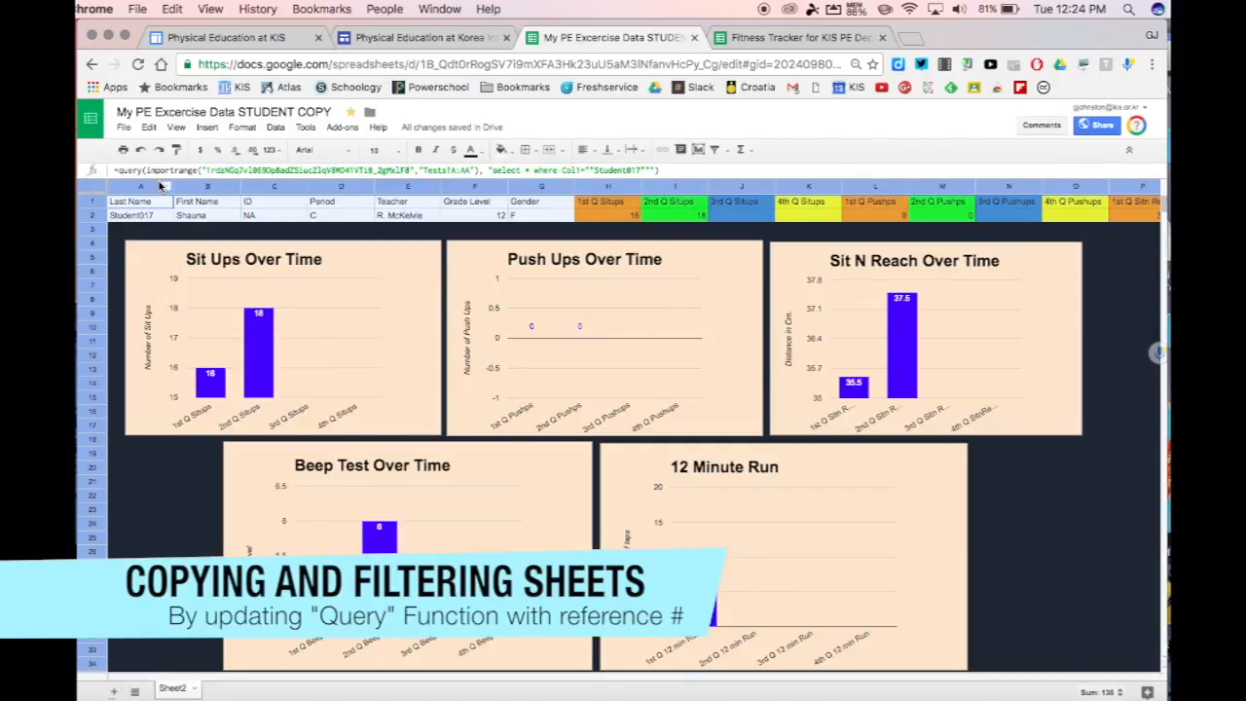
left_click(797, 39)
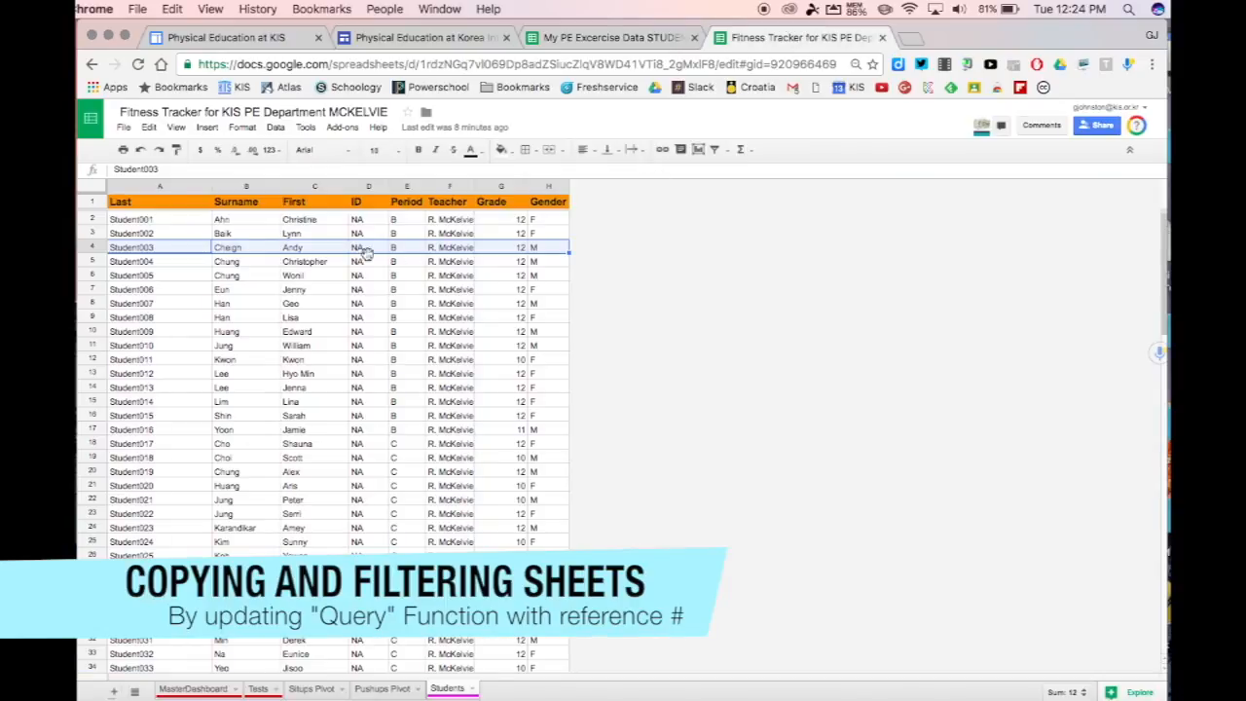
left_click(637, 39)
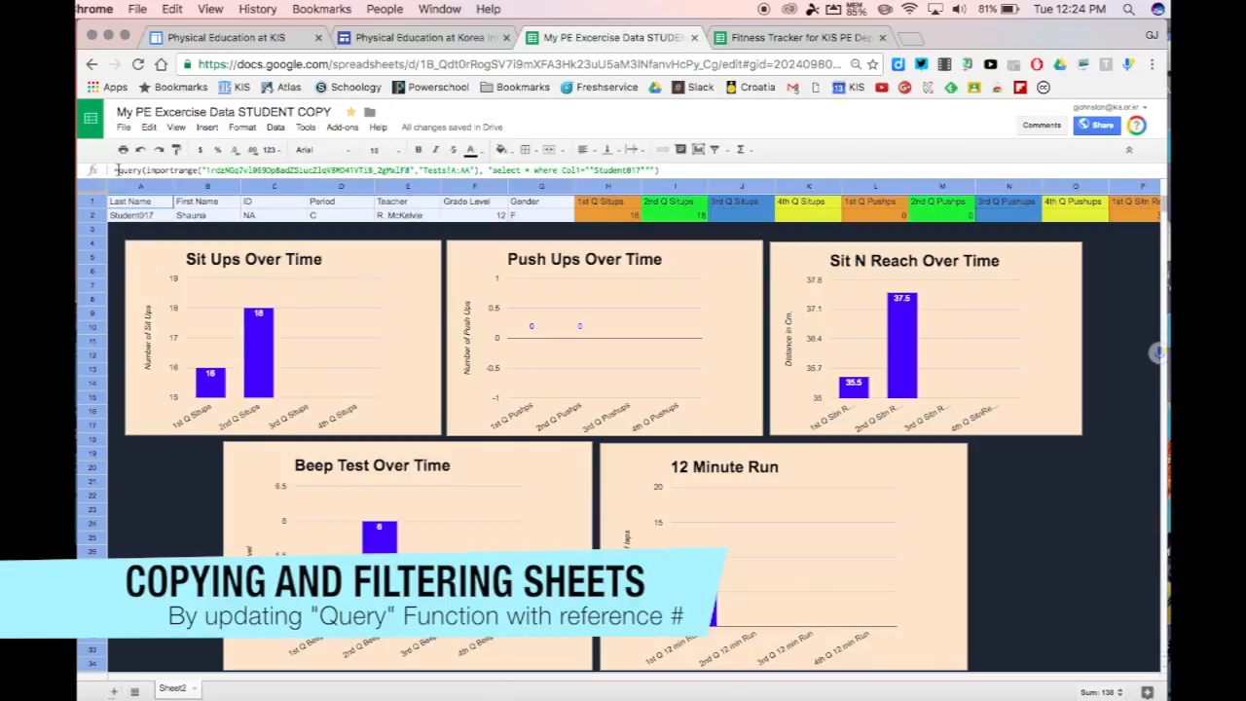
Change the student reference in the query formula of cell A1 to Student003
mouse_move(116, 170)
left_mouse_down()
mouse_move(429, 171)
mouse_move(108, 170)
left_mouse_up()
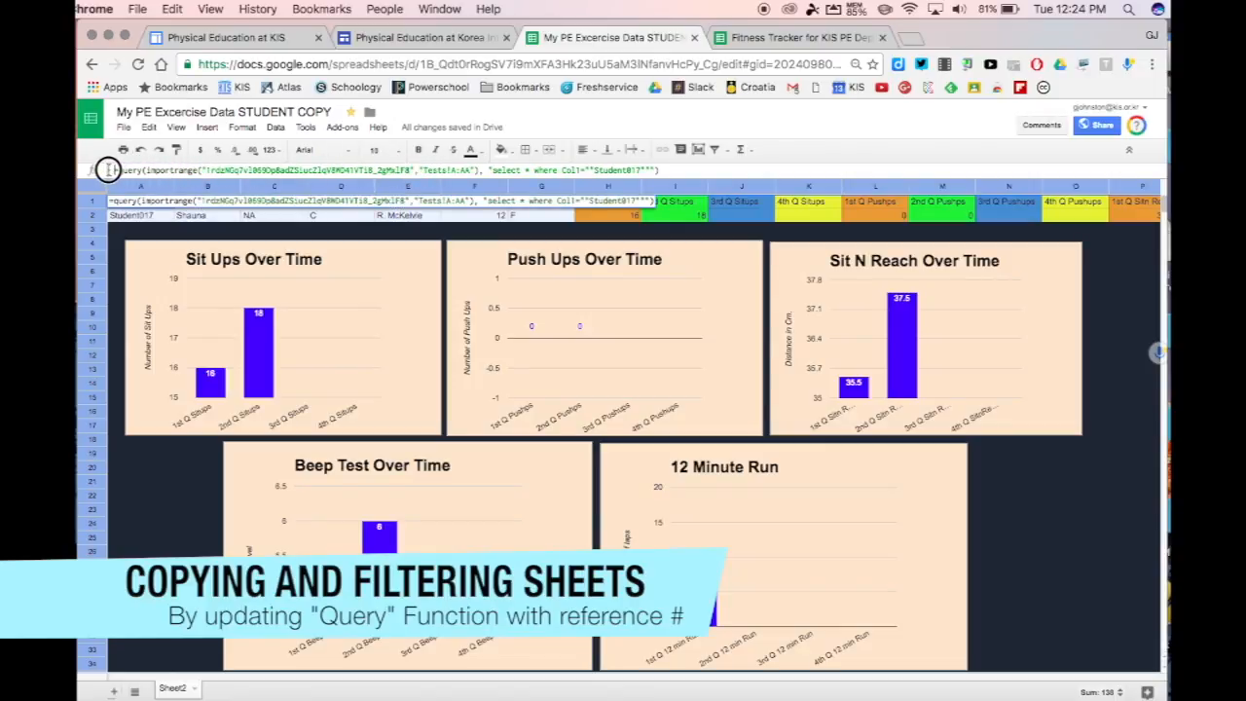
left_click(641, 171)
key("BackSpace")
key("BackSpace")
type("03")
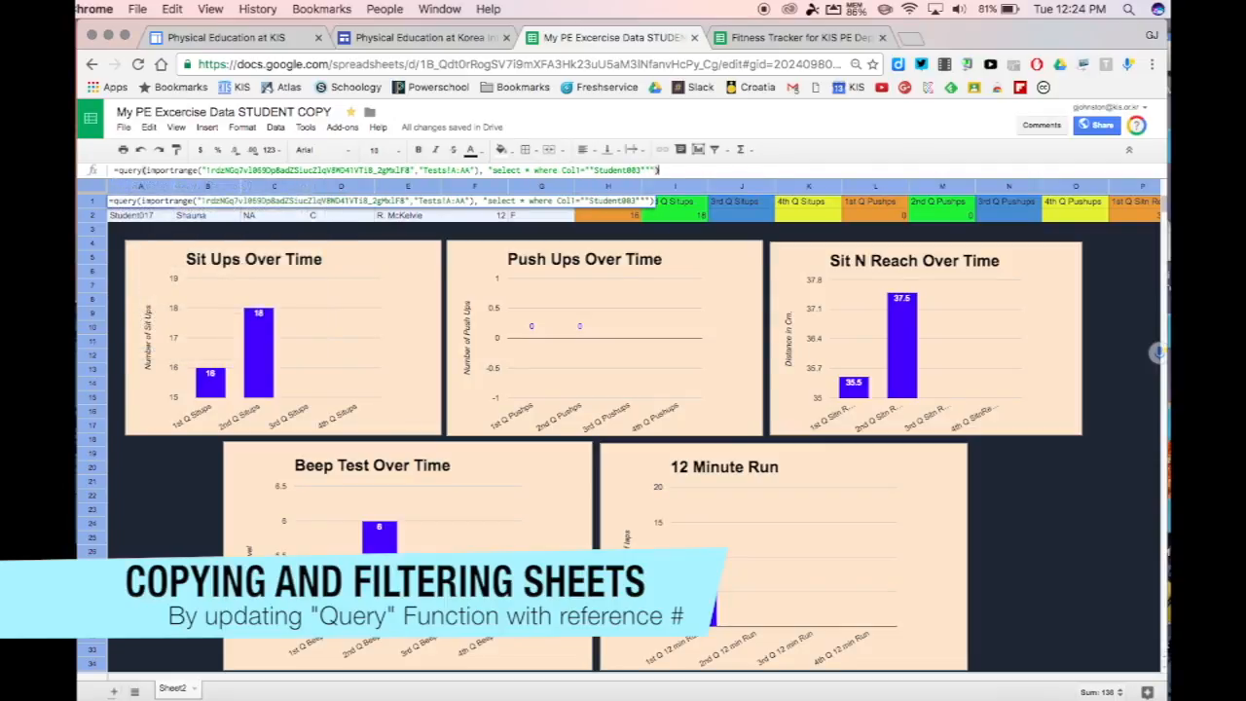
key("Return")
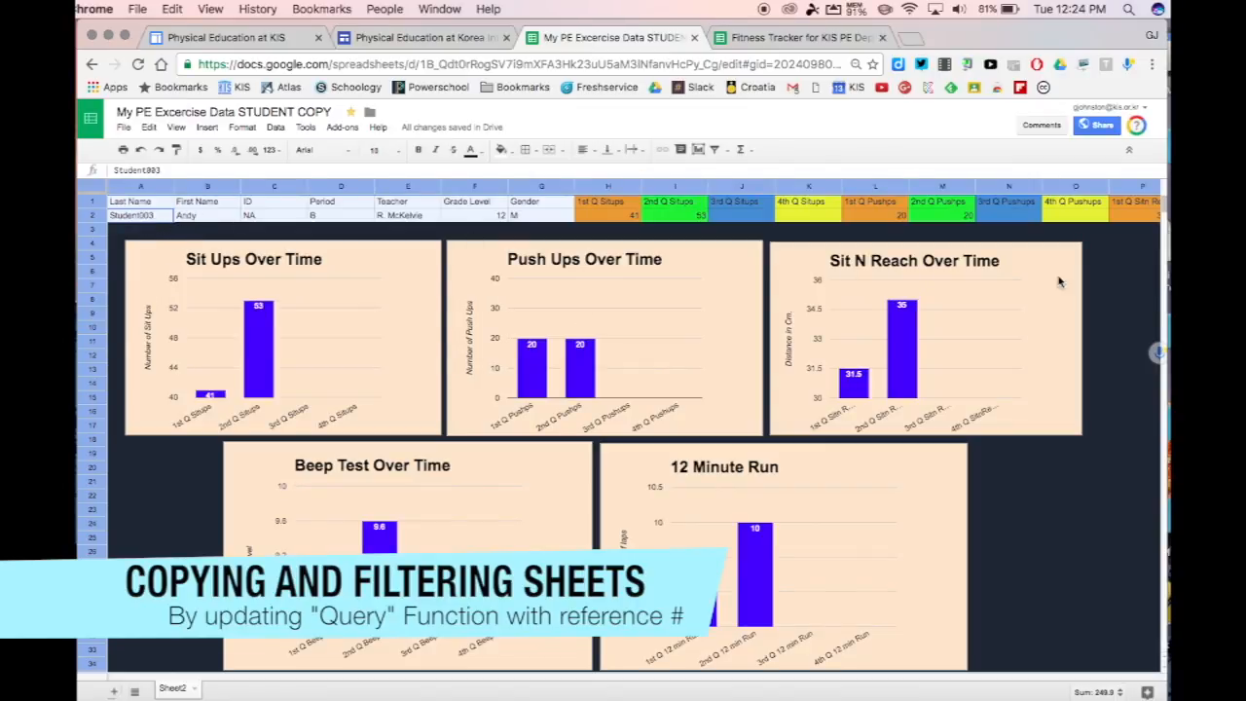
left_click(1112, 258)
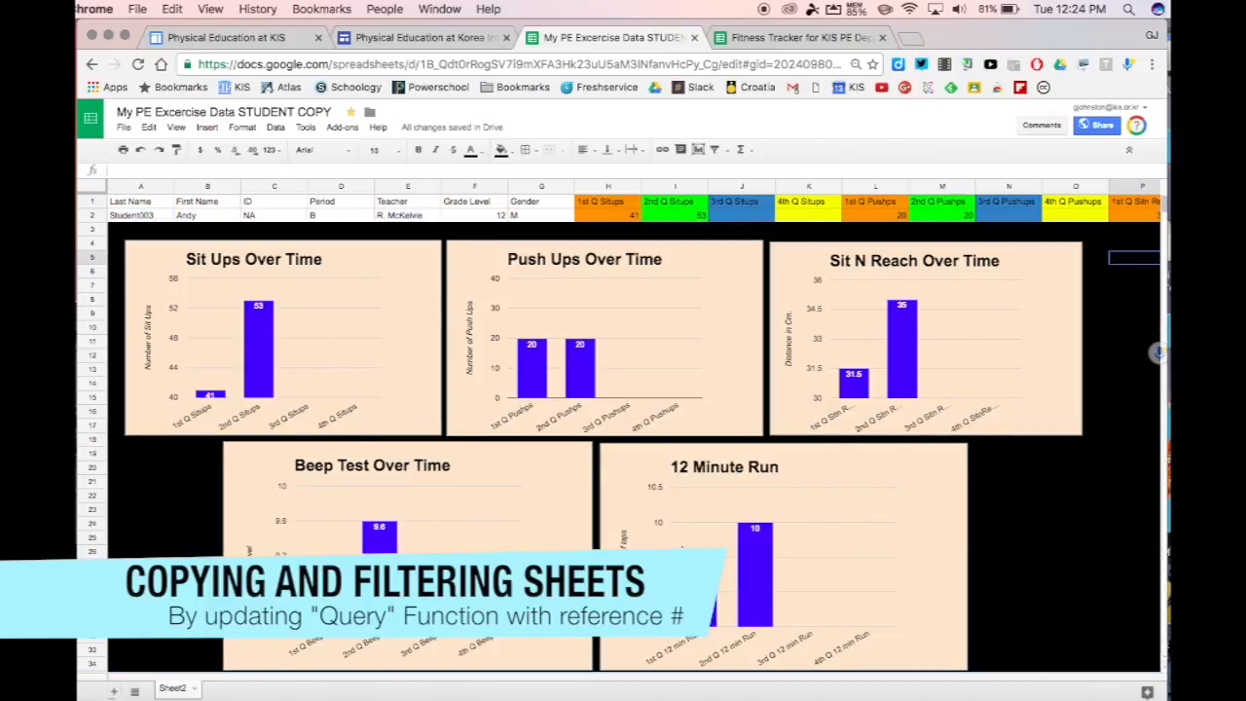
Check the Fitness Tracker's Students list again and display the updated query formula in the student copy
left_click(790, 39)
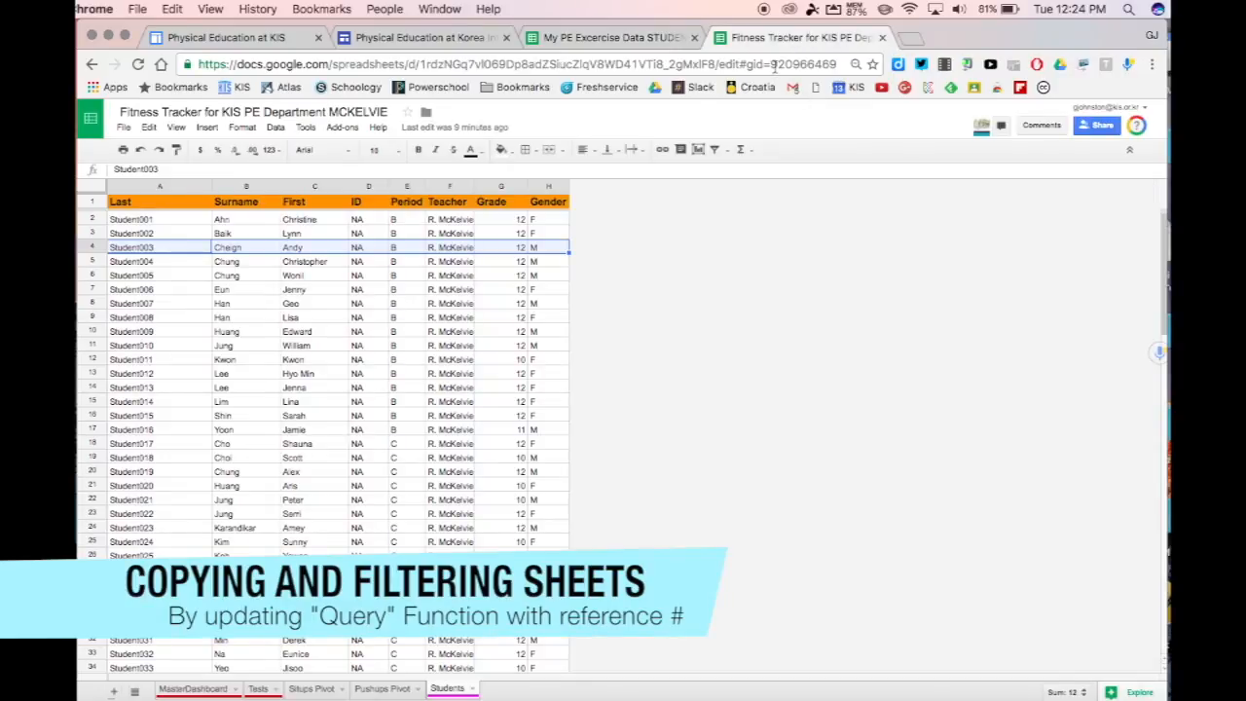
left_click(600, 43)
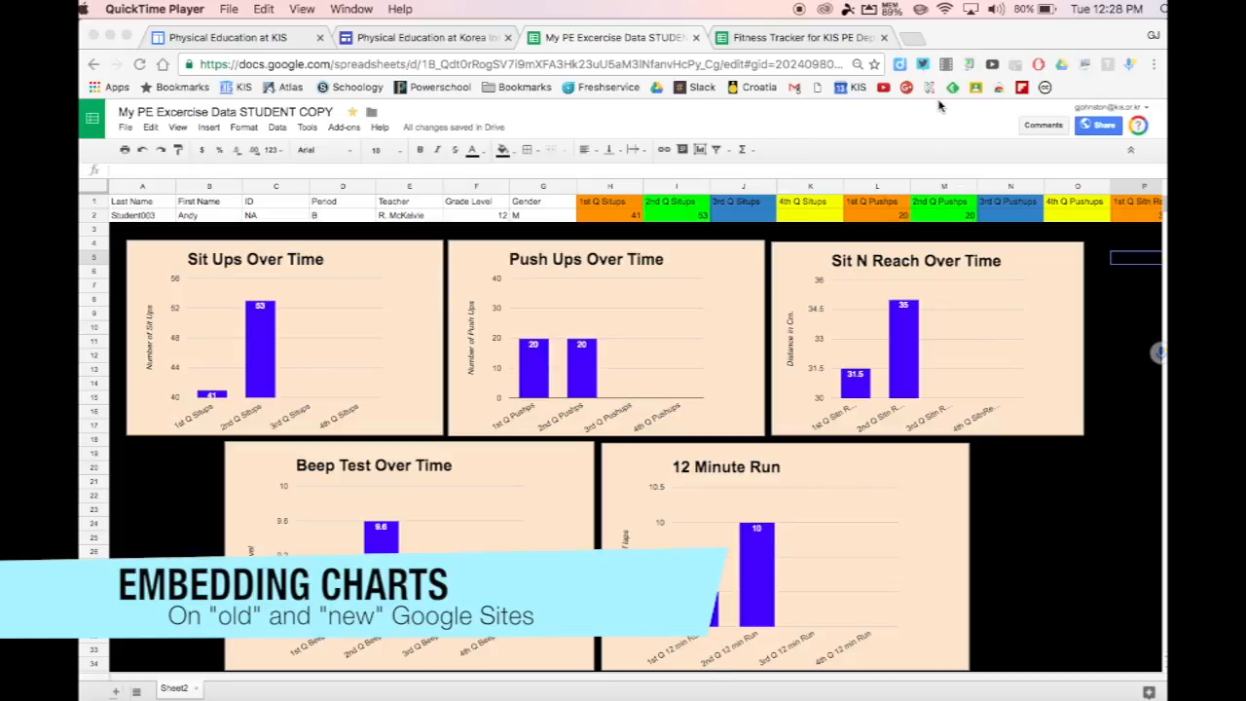
left_click(90, 191)
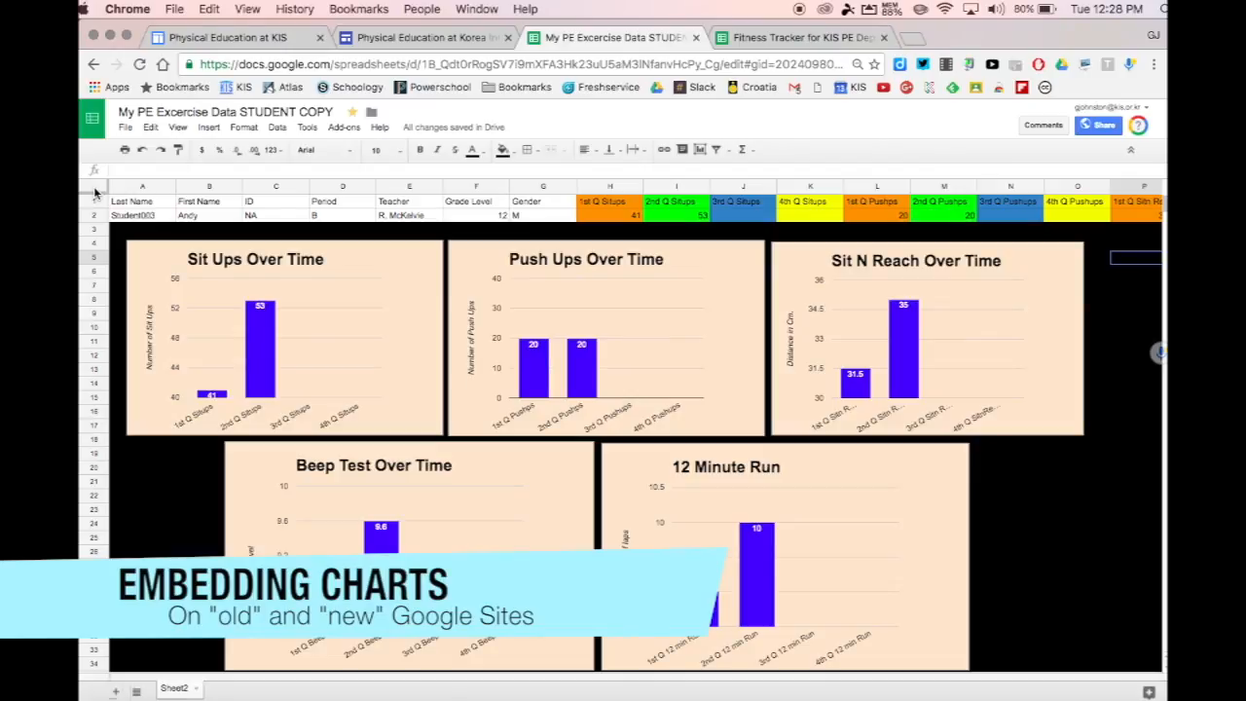
left_click(94, 191)
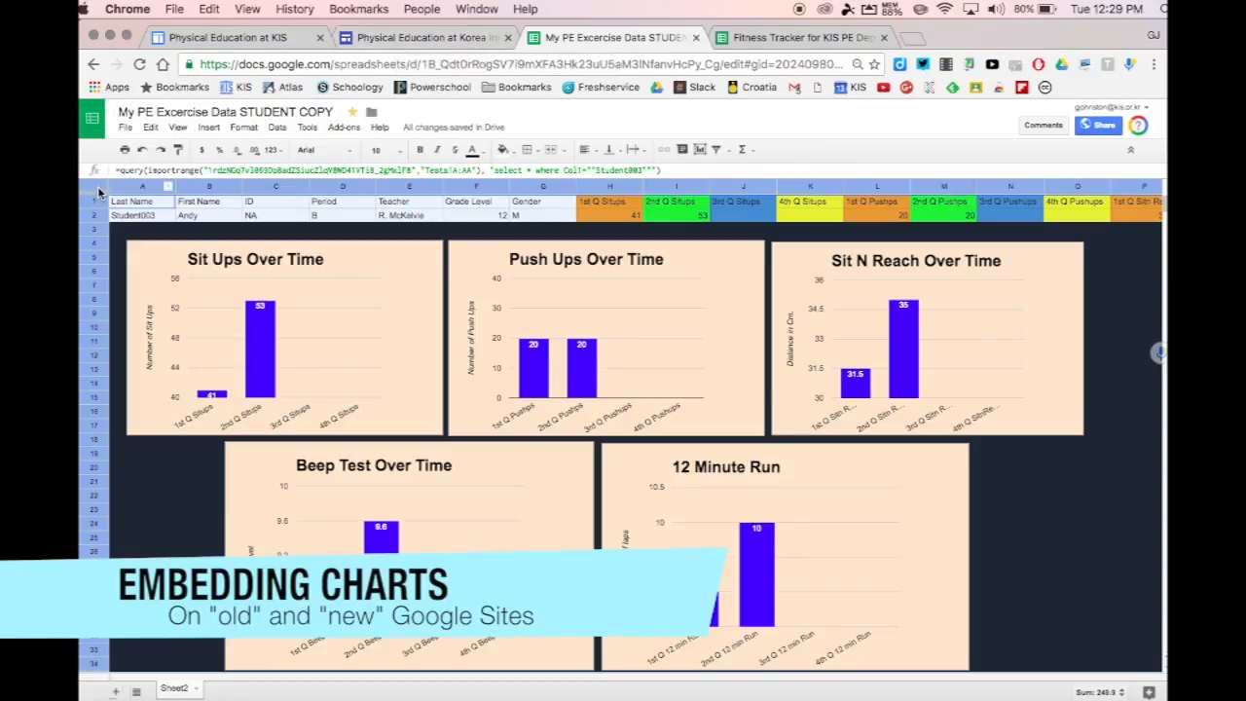
Look over the new and old Google Sites portfolio pages, the Fitness Tracker and the charts in the student copy
left_click(410, 39)
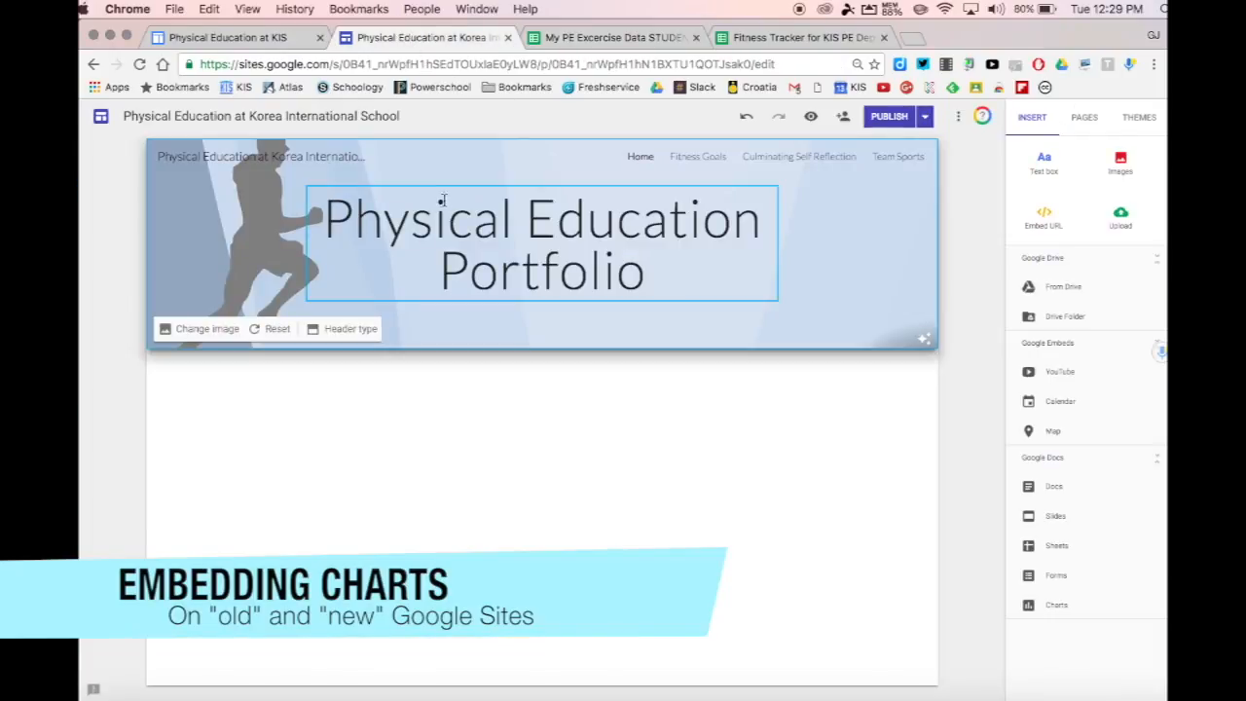
left_click(236, 38)
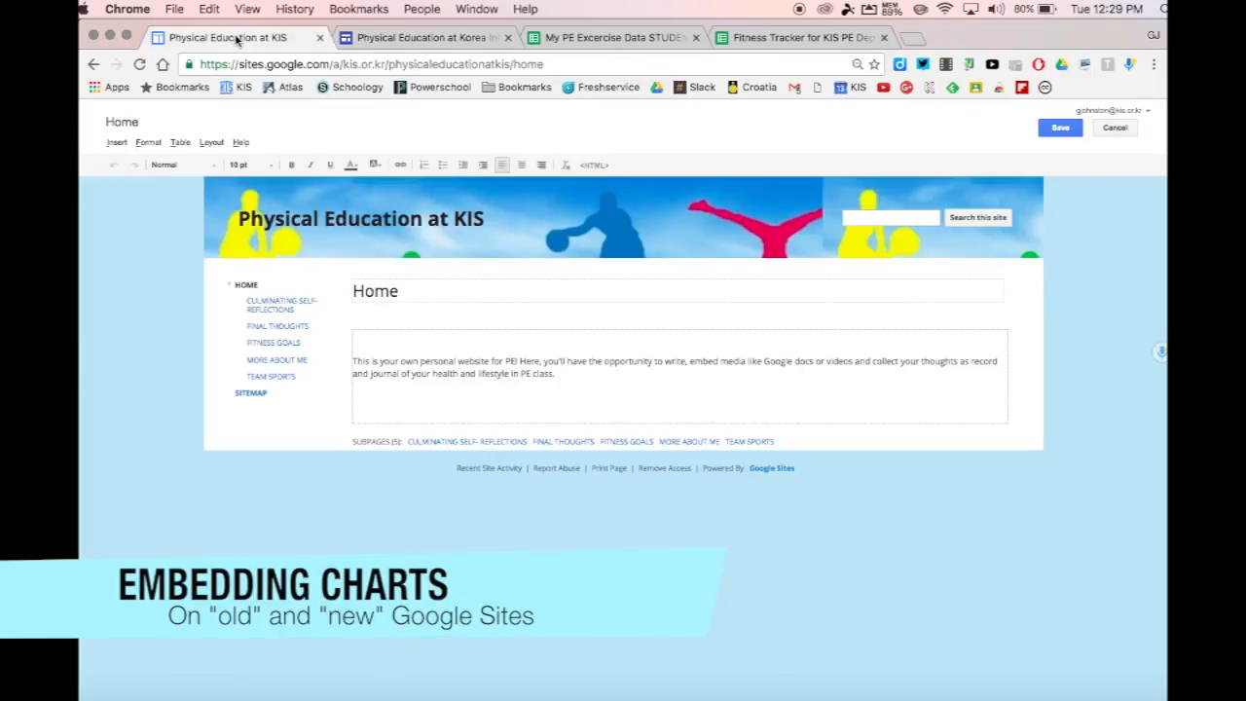
left_click(586, 39)
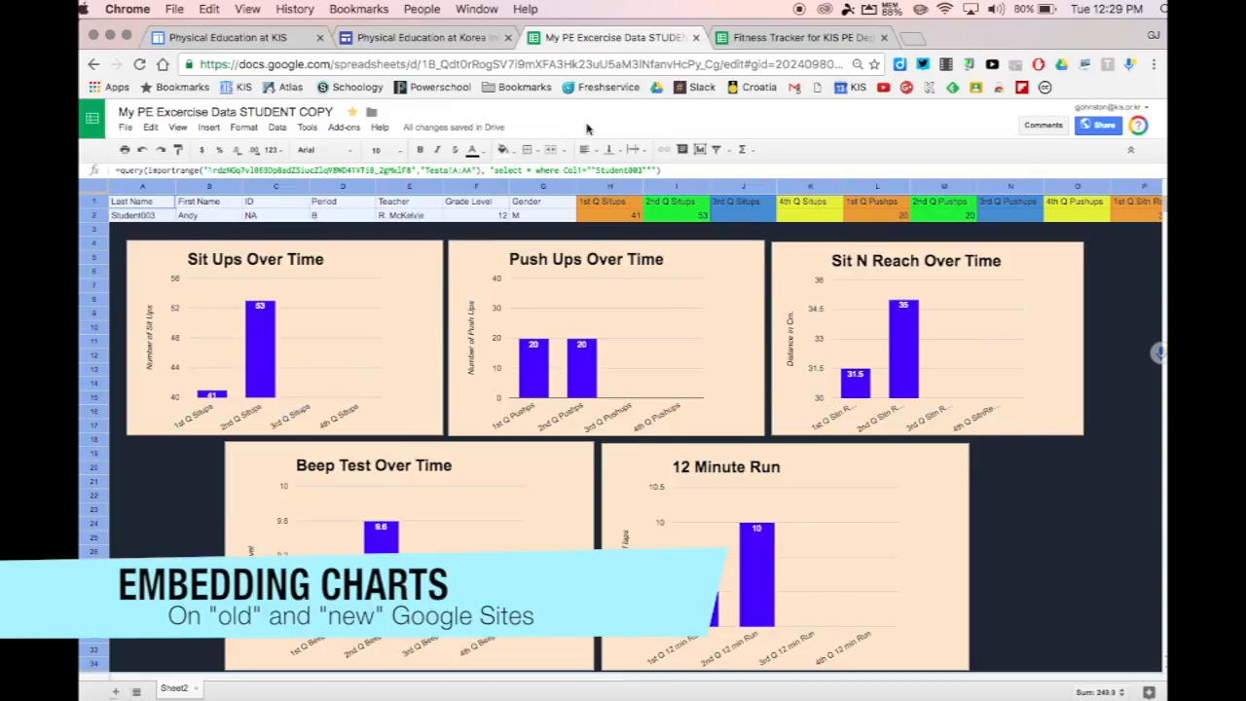
left_click(806, 39)
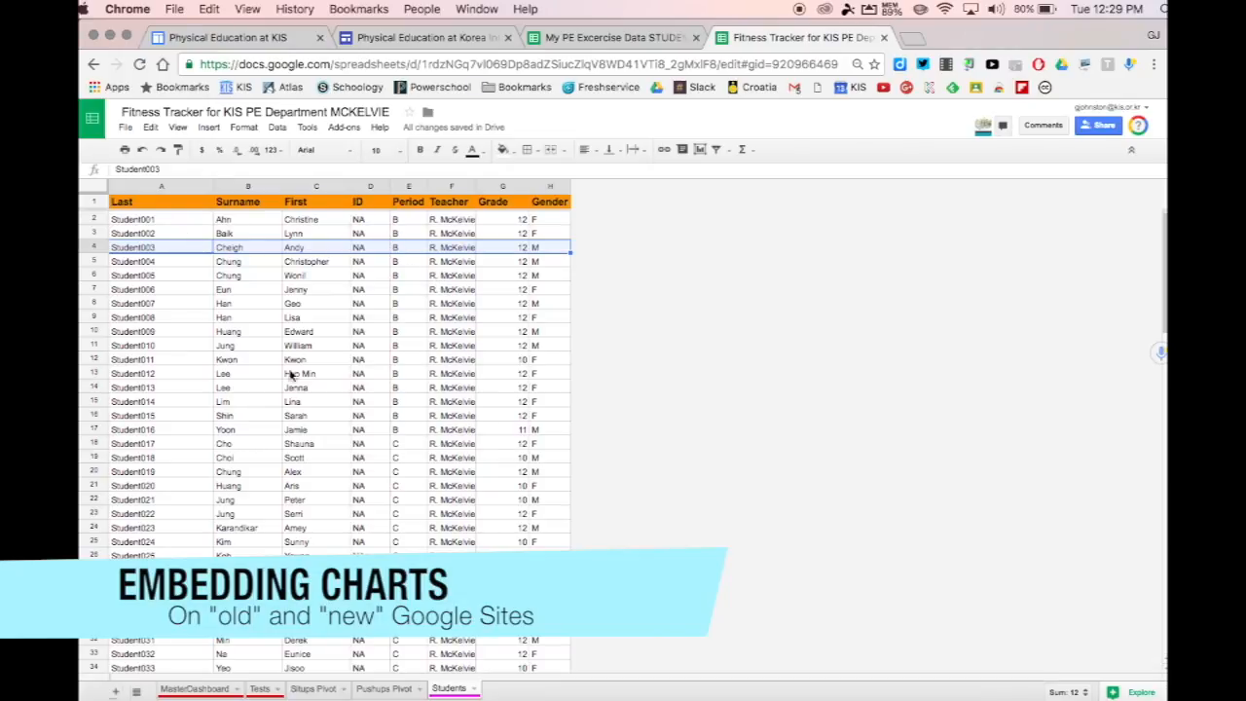
left_click(428, 37)
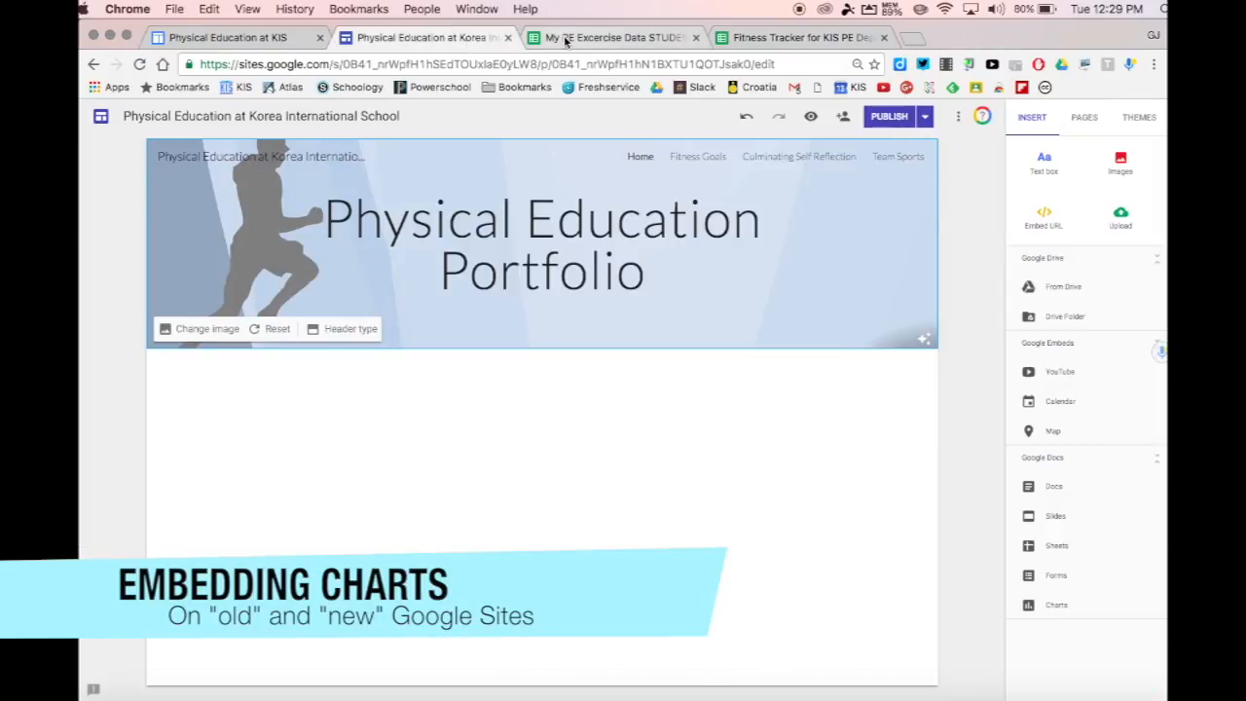
left_click(564, 39)
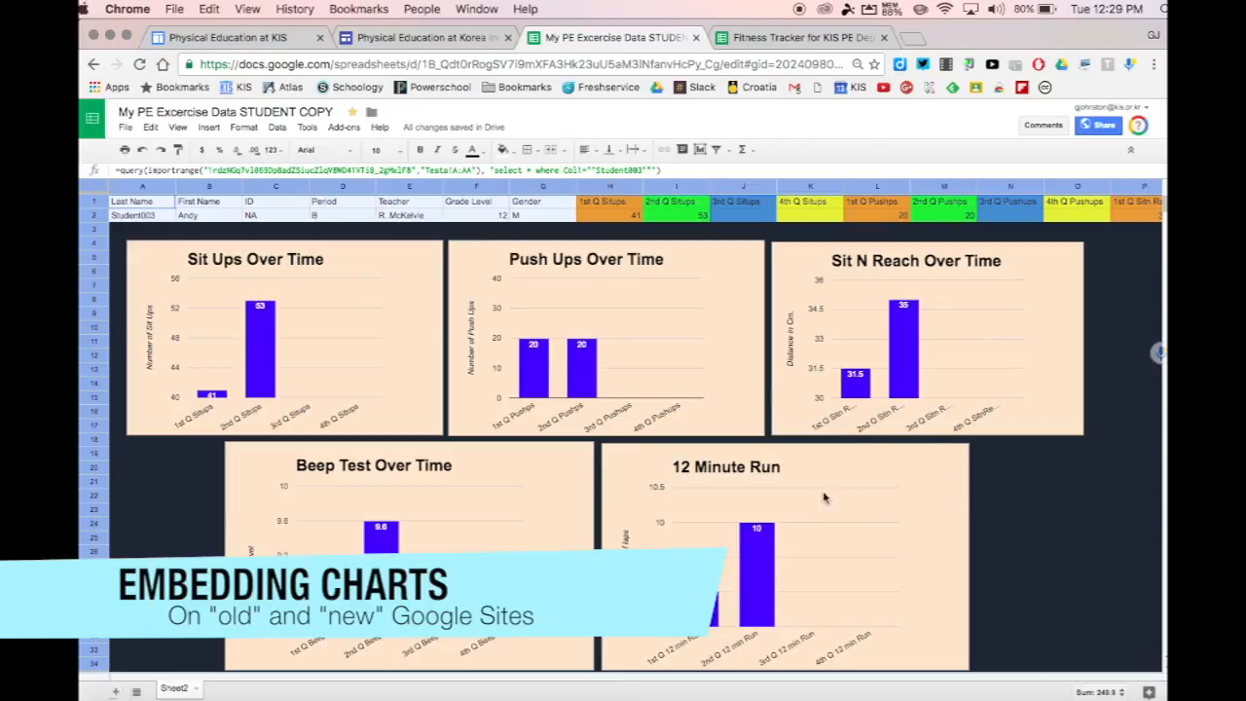
Insert the Sit Ups Over Time chart from My PE Excercise Data STUDENT COPY into the new Google Sites home page
left_click(436, 37)
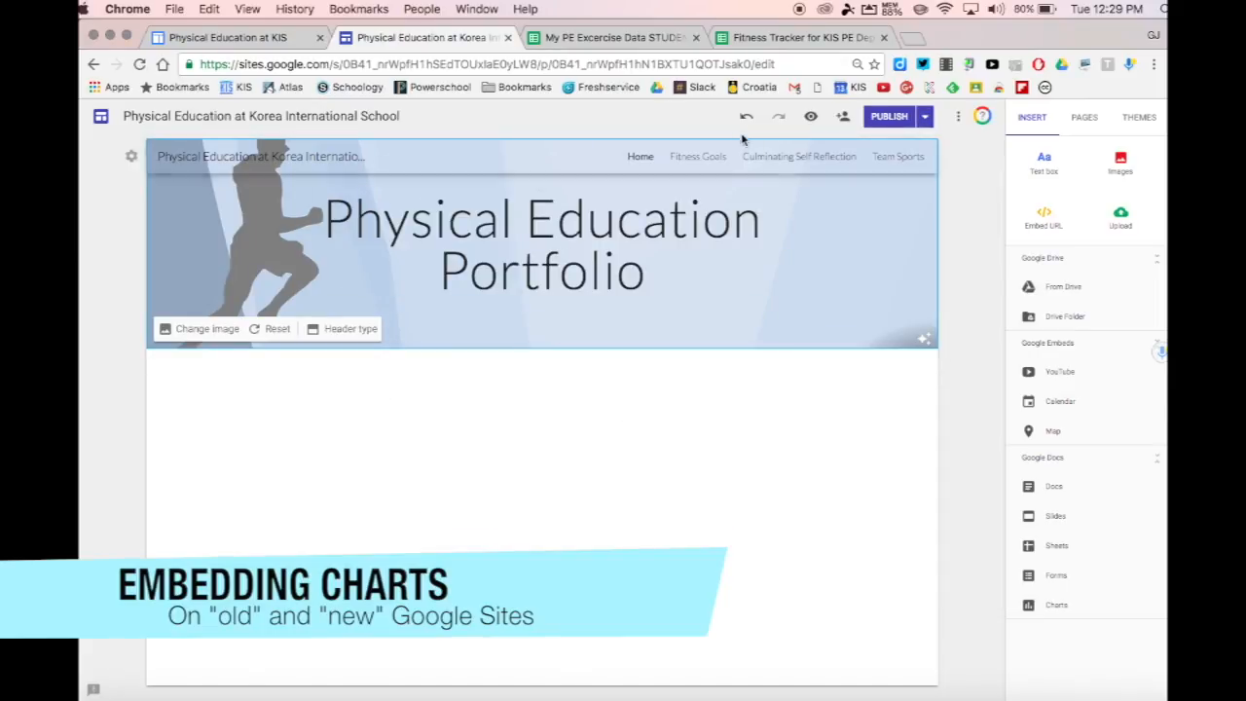
left_click(1057, 606)
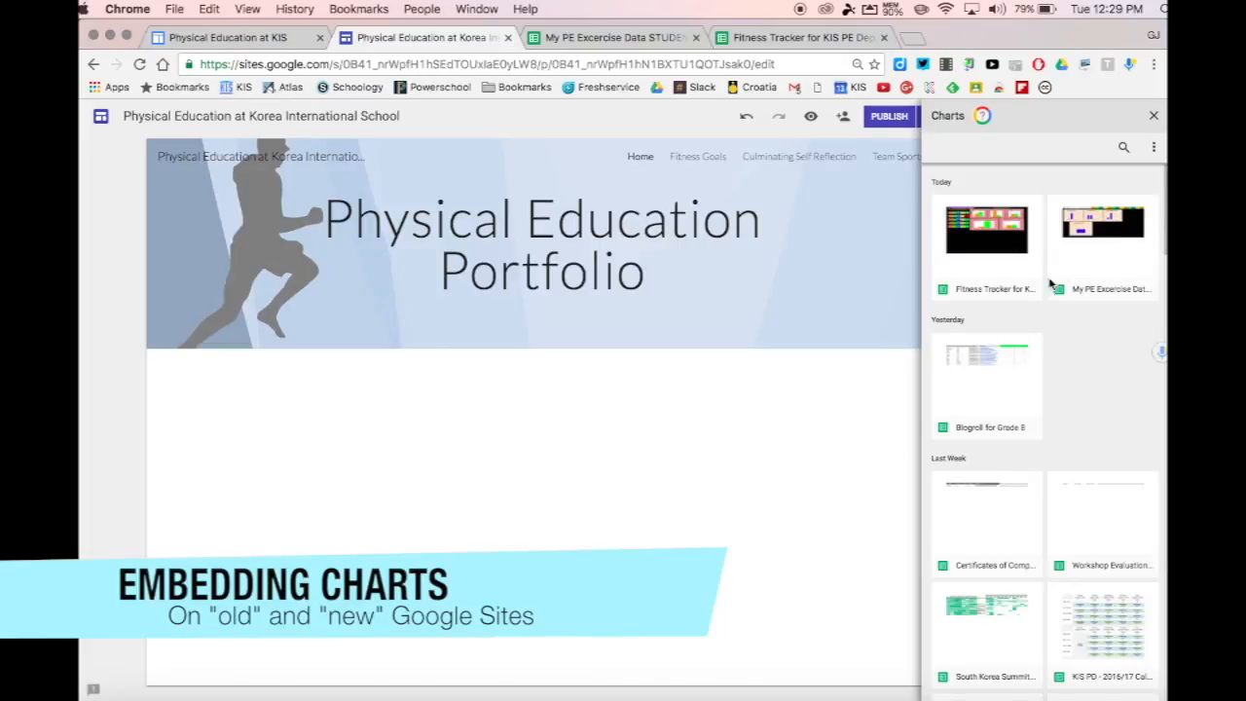
left_click(1086, 246)
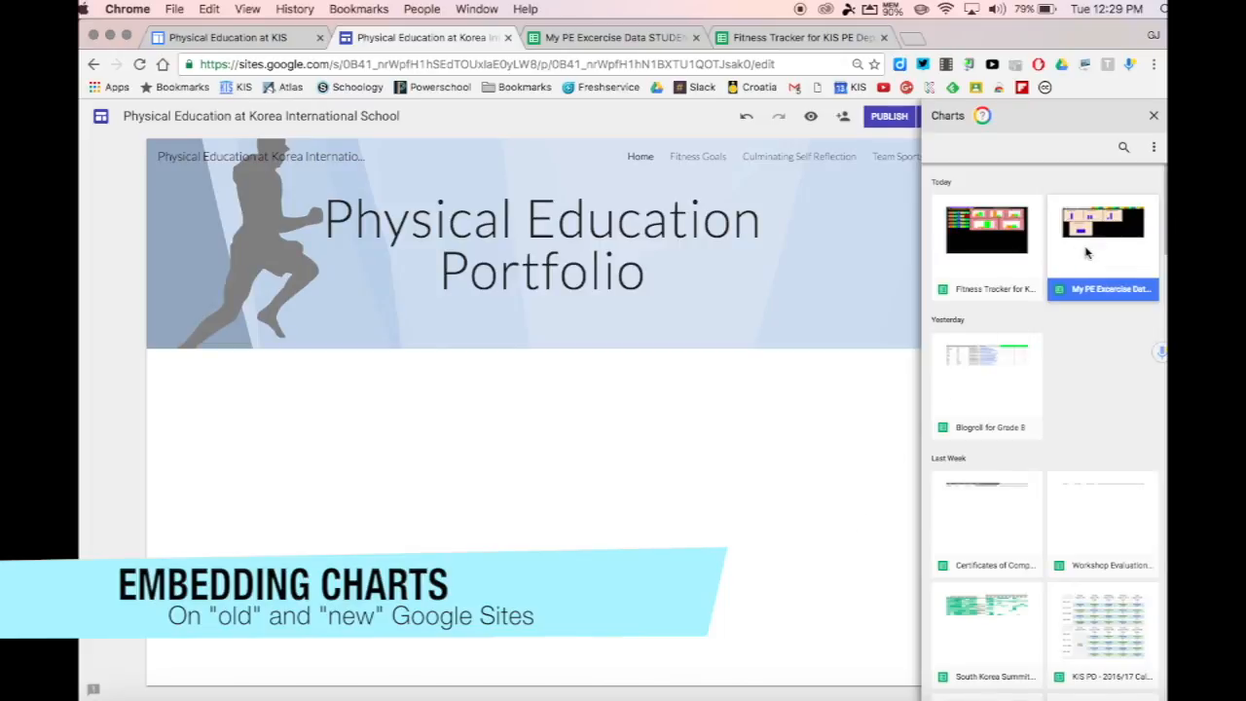
left_click(1151, 689)
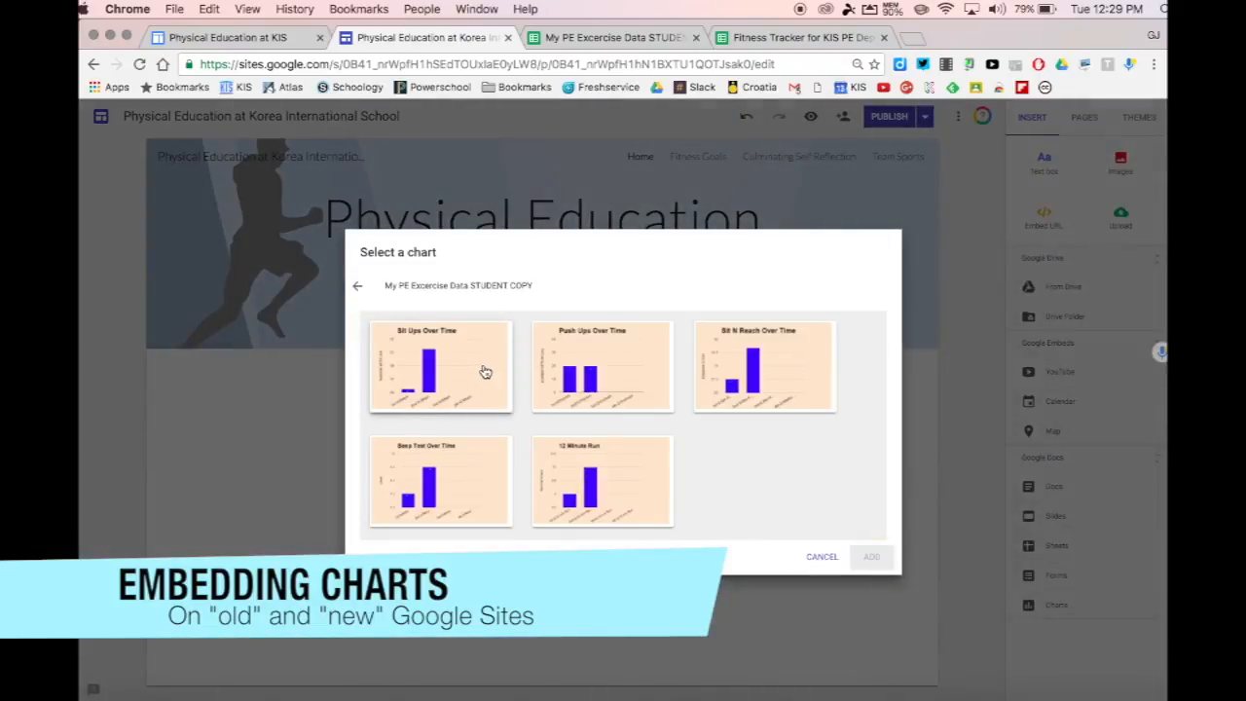
left_click(481, 371)
left_click(871, 557)
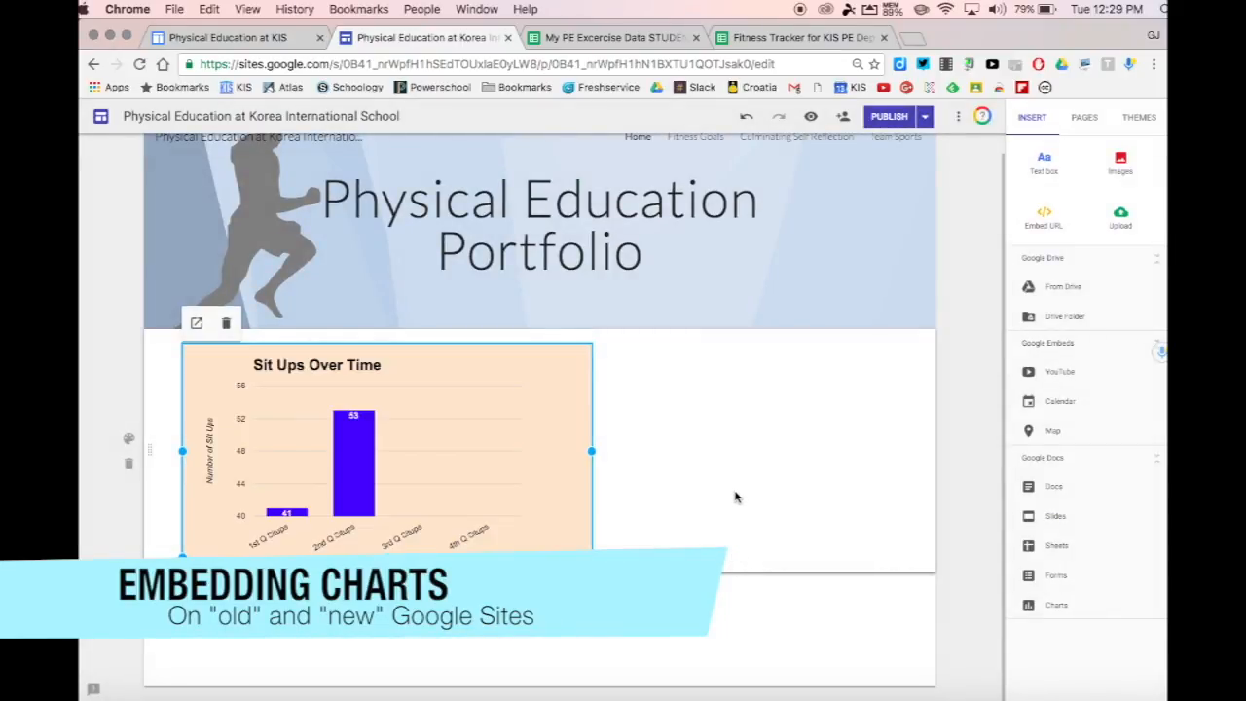
Start inserting a chart on the old Google Sites home page, using My PE Excercise Data STUDENT COPY as its source spreadsheet
left_click(266, 39)
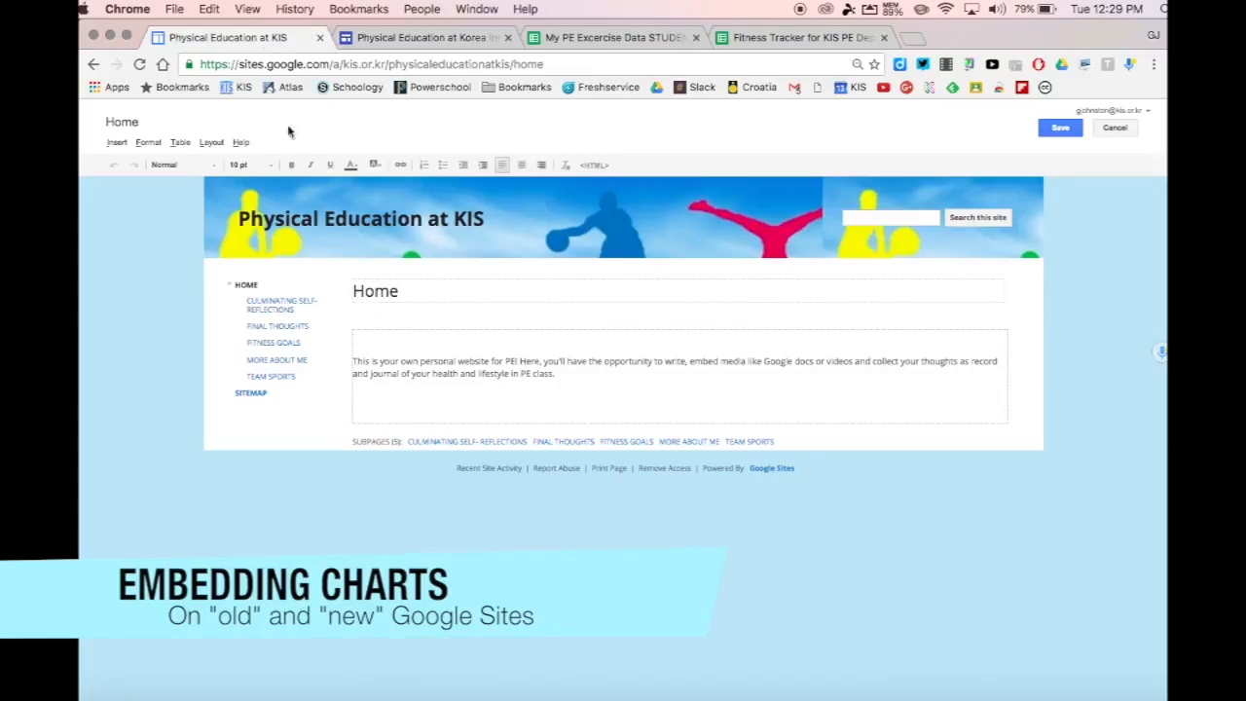
left_click(116, 143)
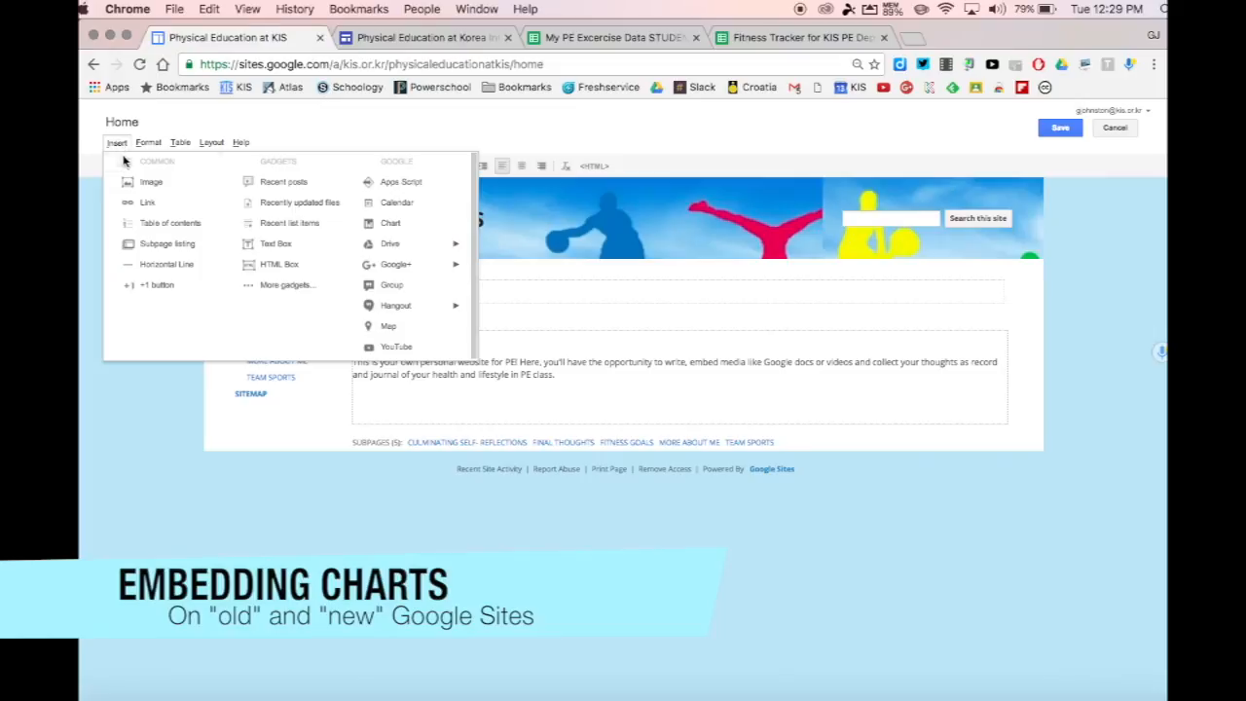
left_click(388, 226)
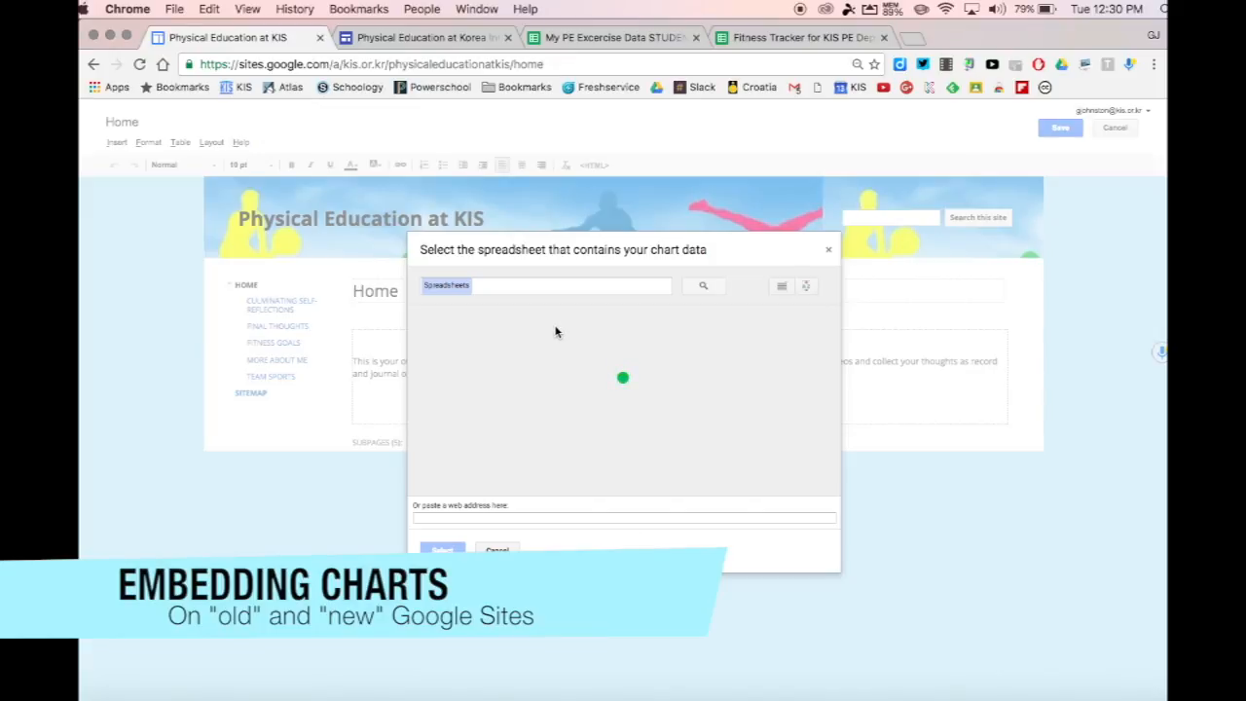
left_click(570, 391)
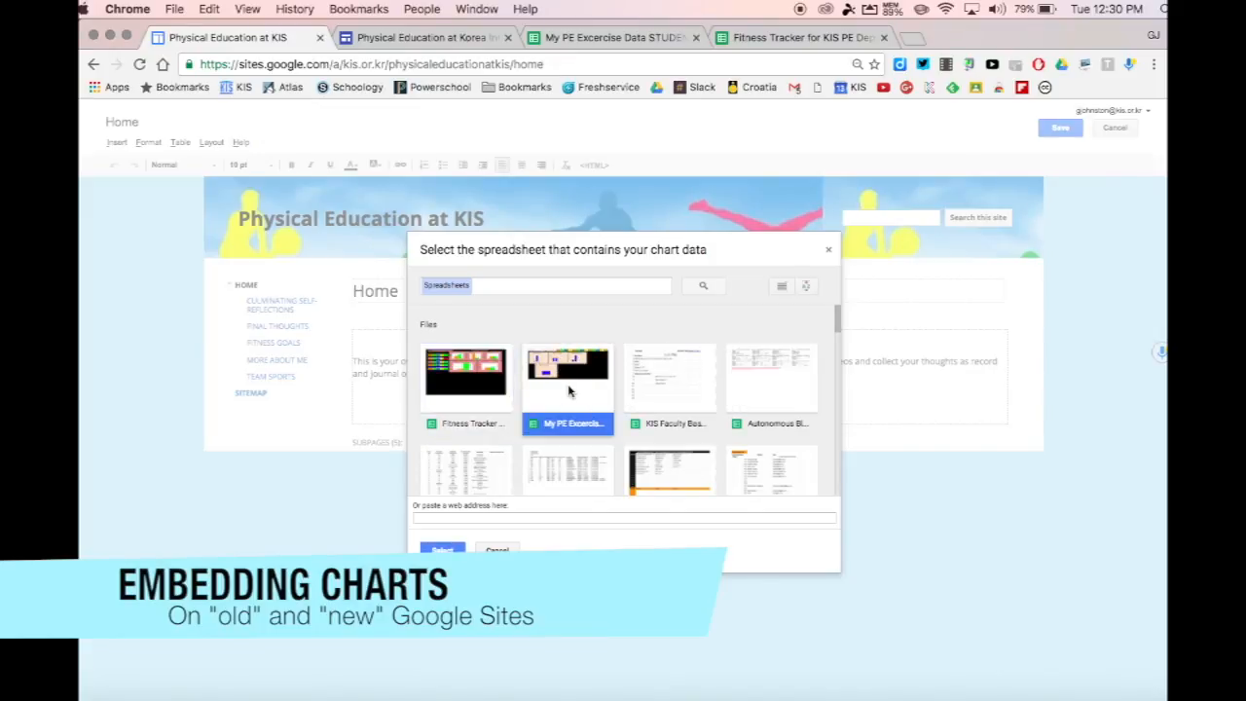
left_click(443, 548)
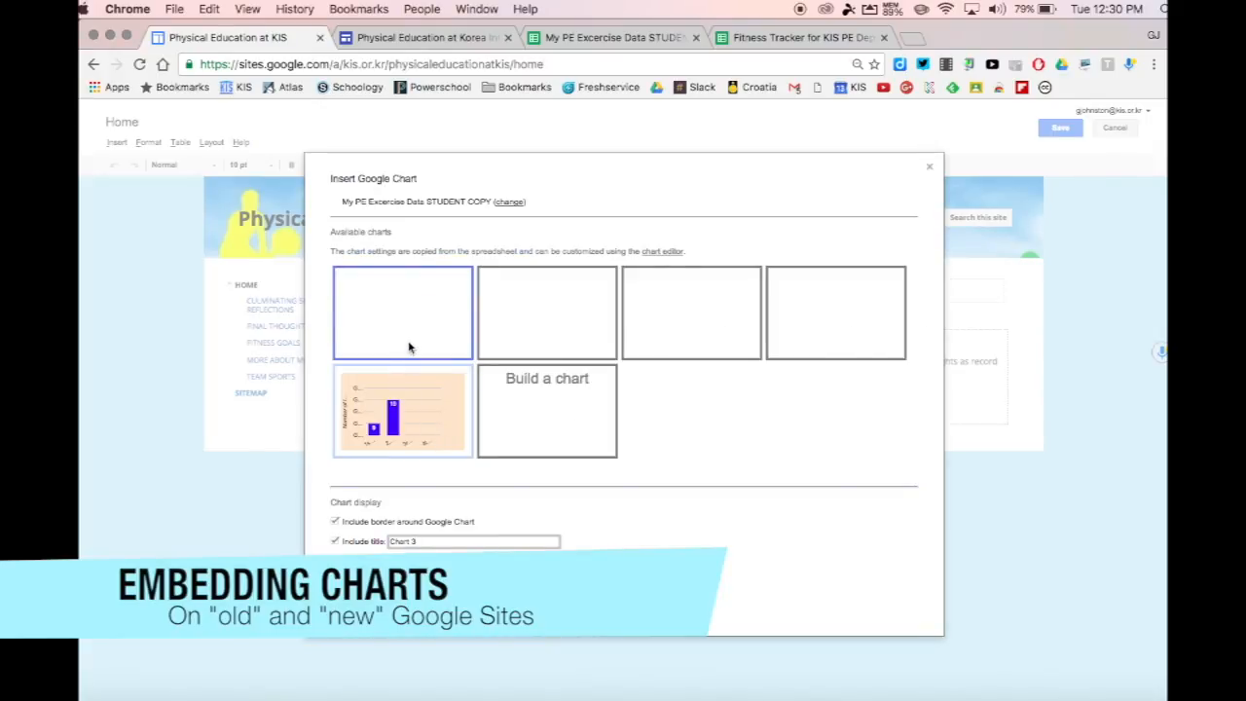
Insert the Sit Ups Over Time chart into the home page with the title "Sit Ups" and save the page
left_click(413, 341)
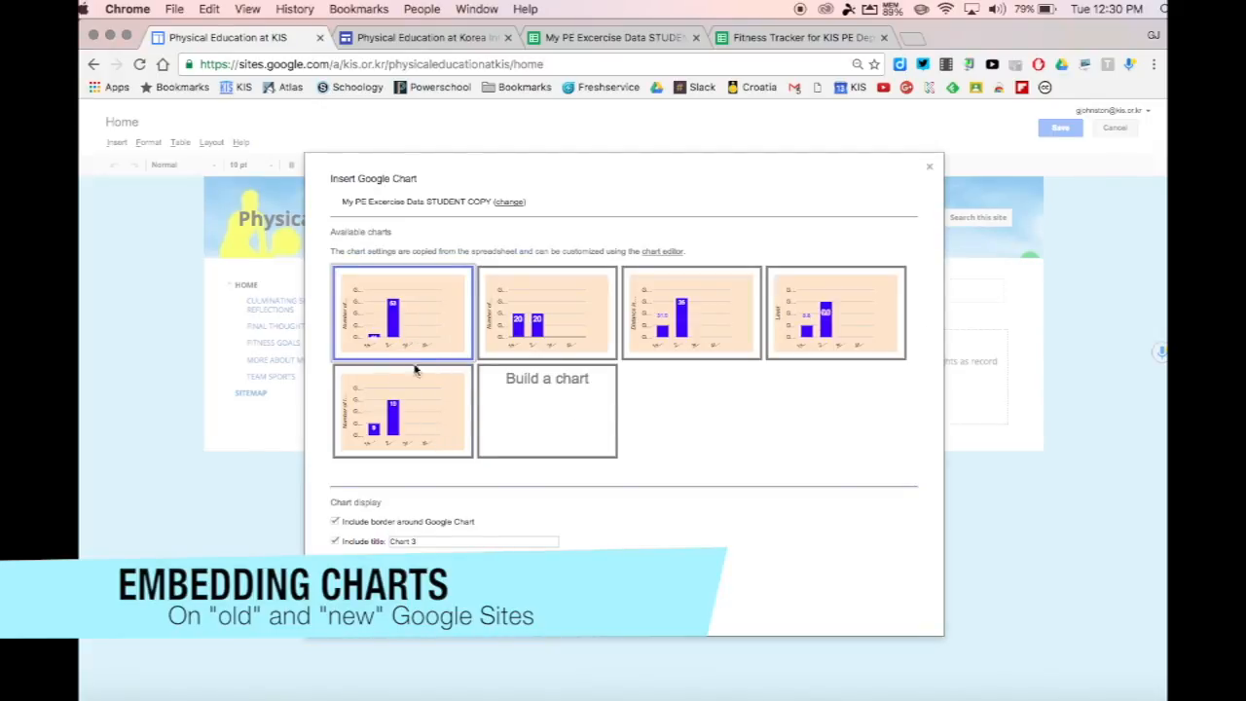
left_click_drag(422, 542, 385, 541)
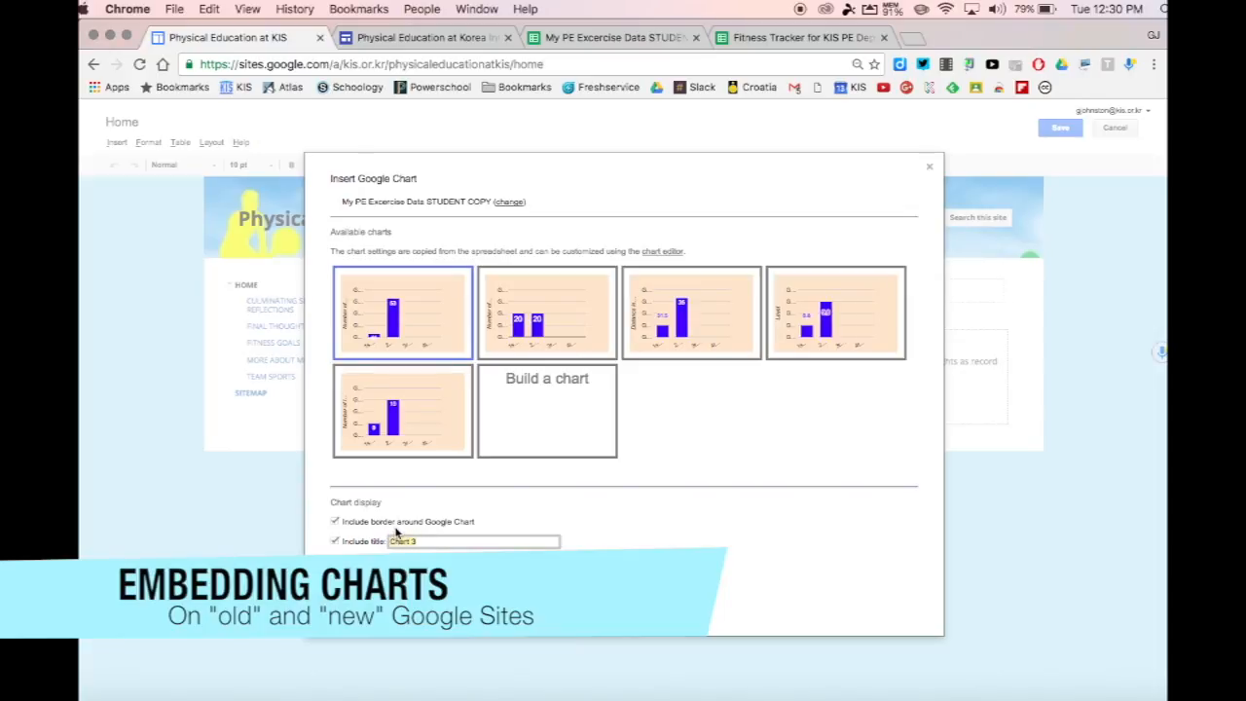
type("Sit Ups")
left_click(351, 613)
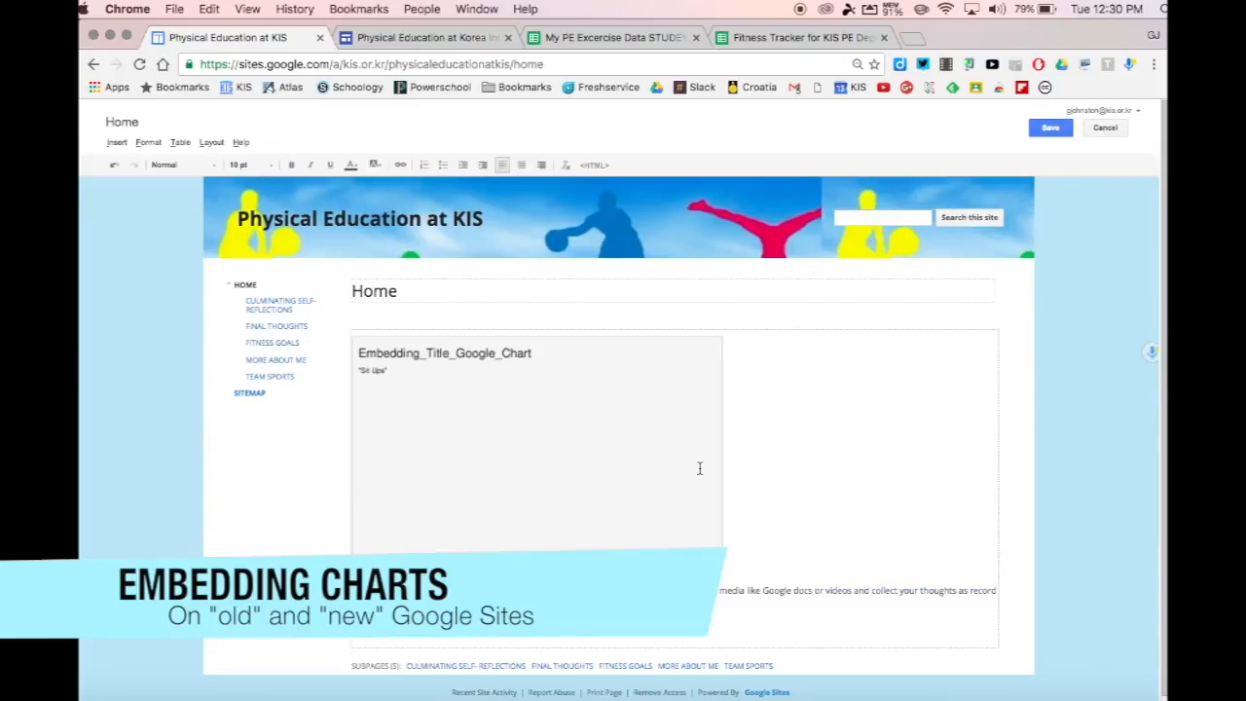
left_click(1050, 129)
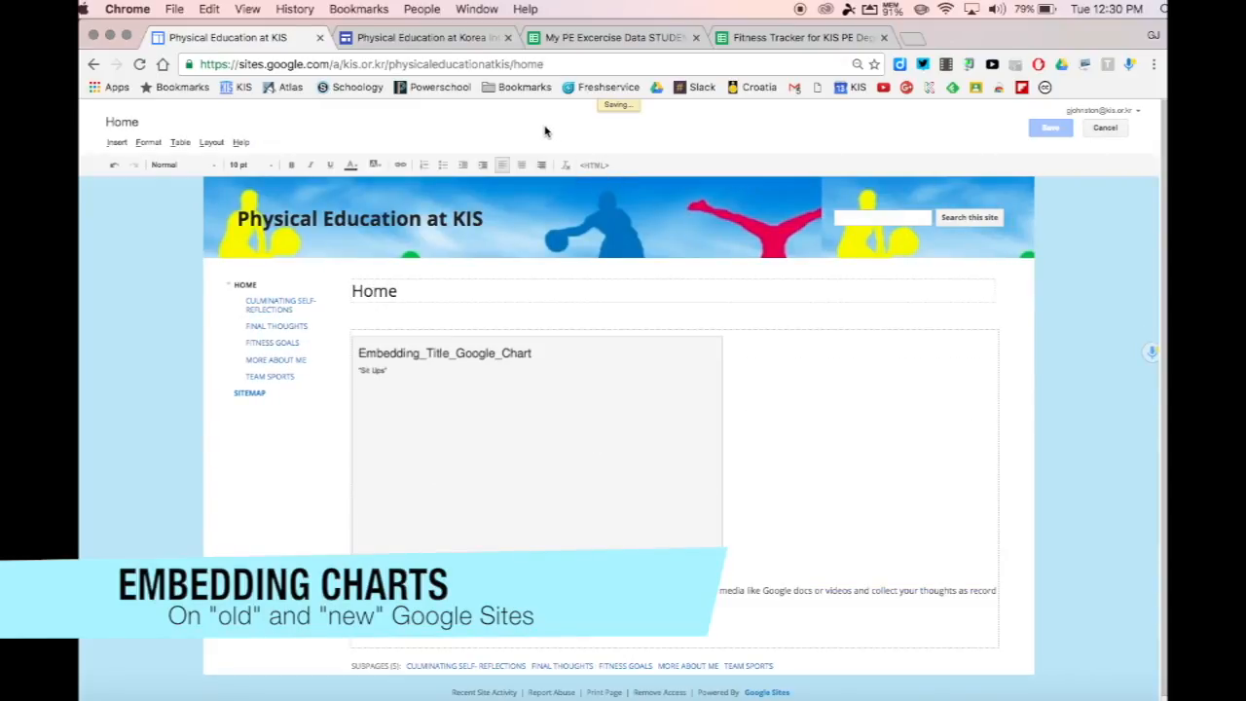
Enter 60 as Student003's 3rd Q Situps score on the Tests sheet of the Fitness Tracker
left_click(590, 39)
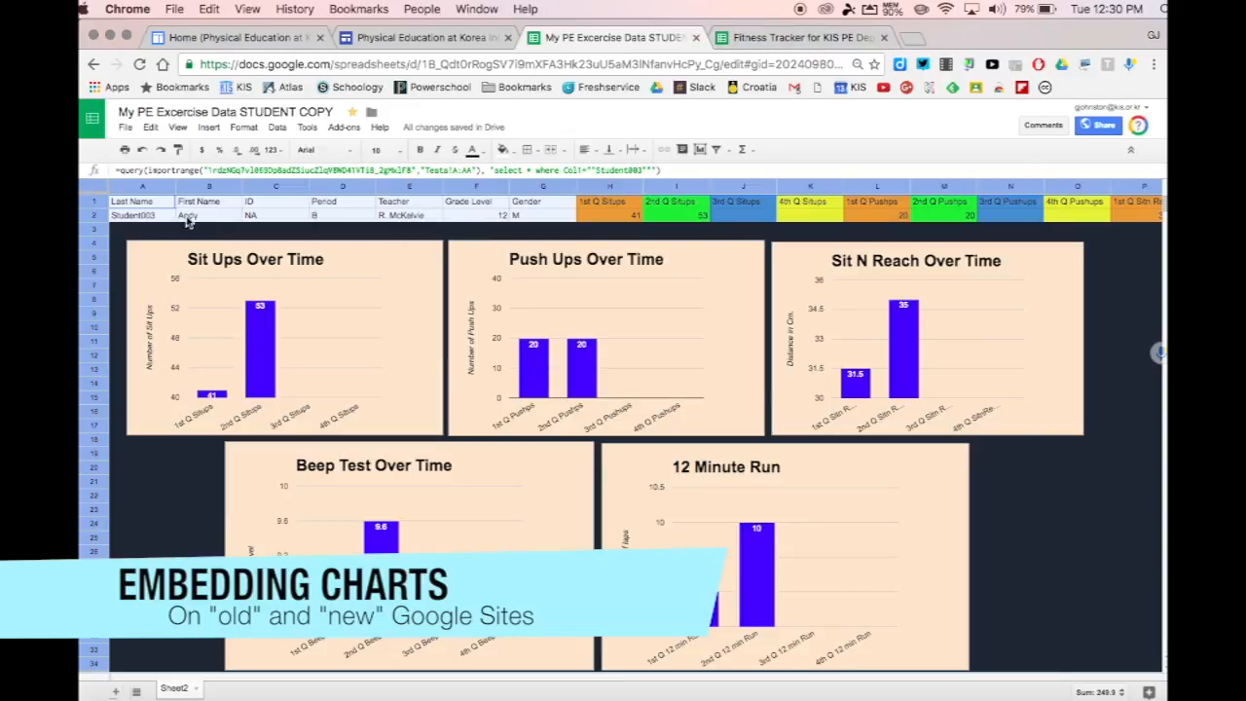
left_click(779, 37)
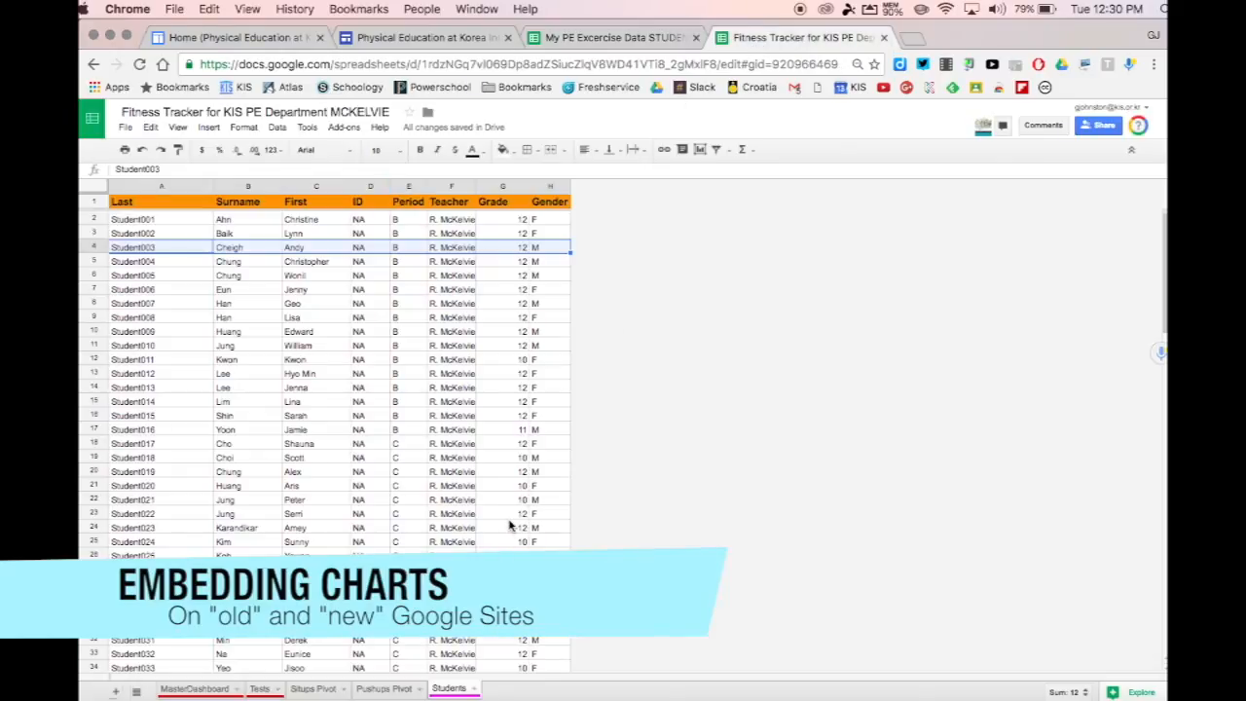
left_click(268, 686)
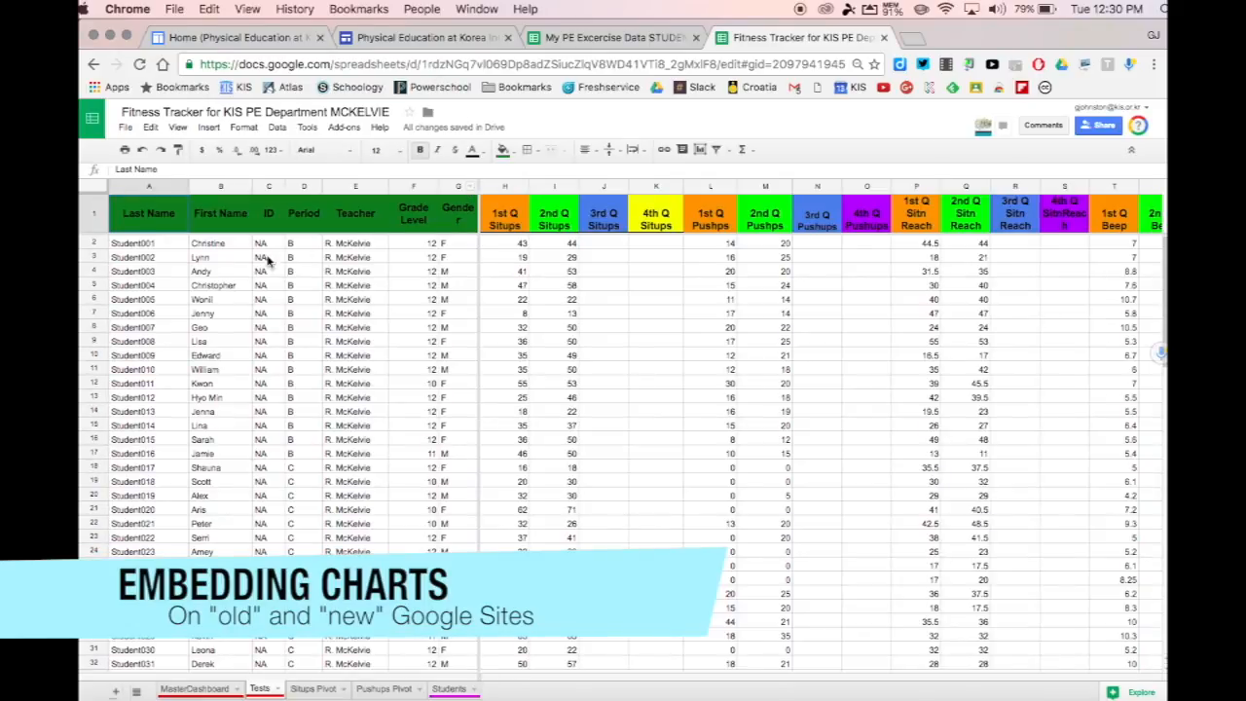
left_click(589, 272)
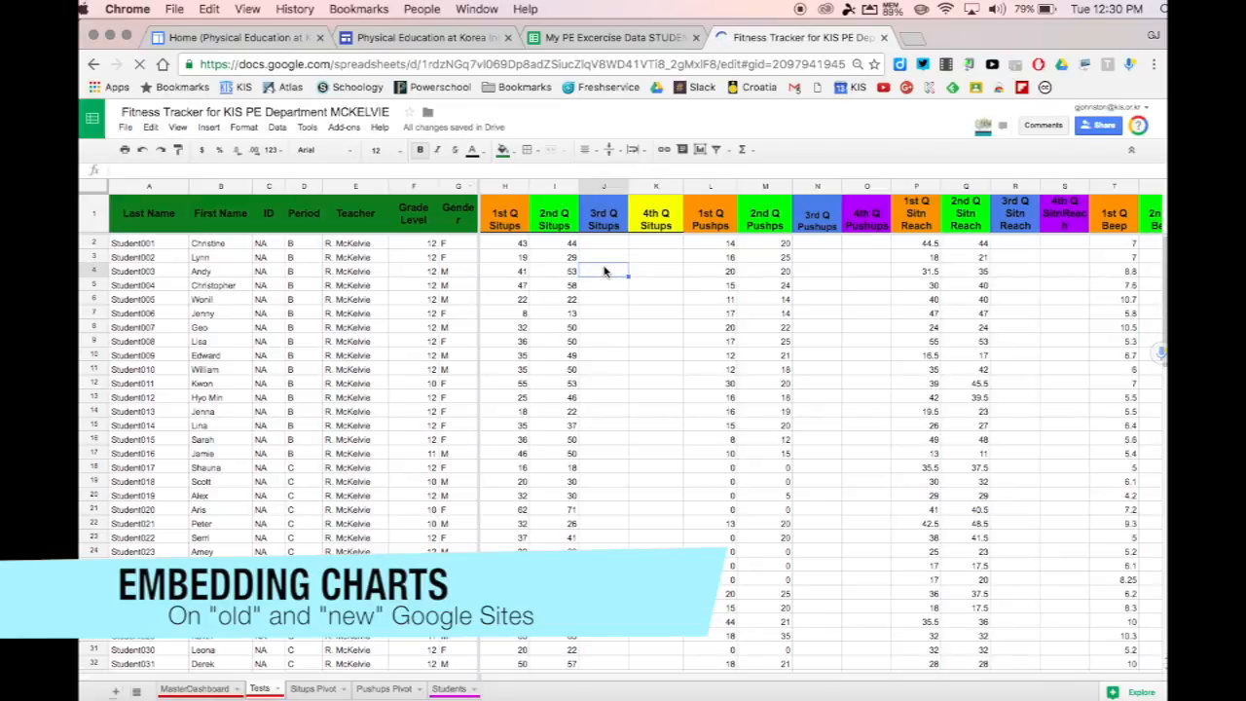
type("60")
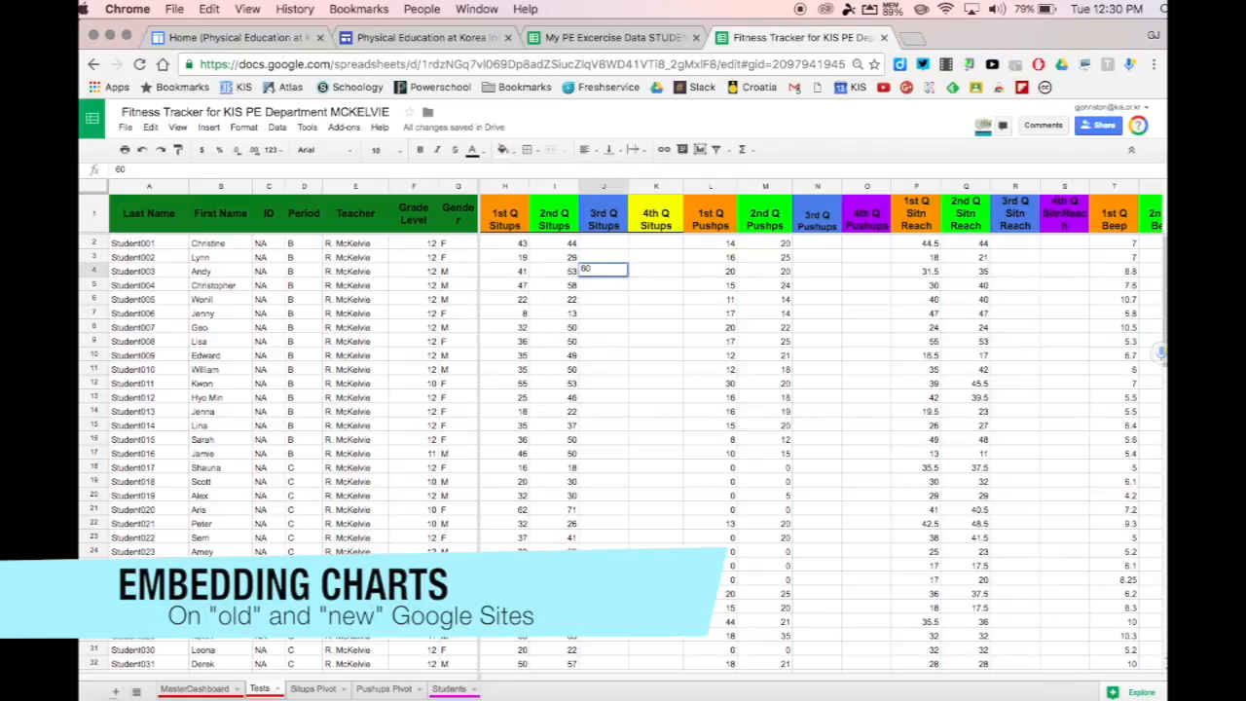
key("Return")
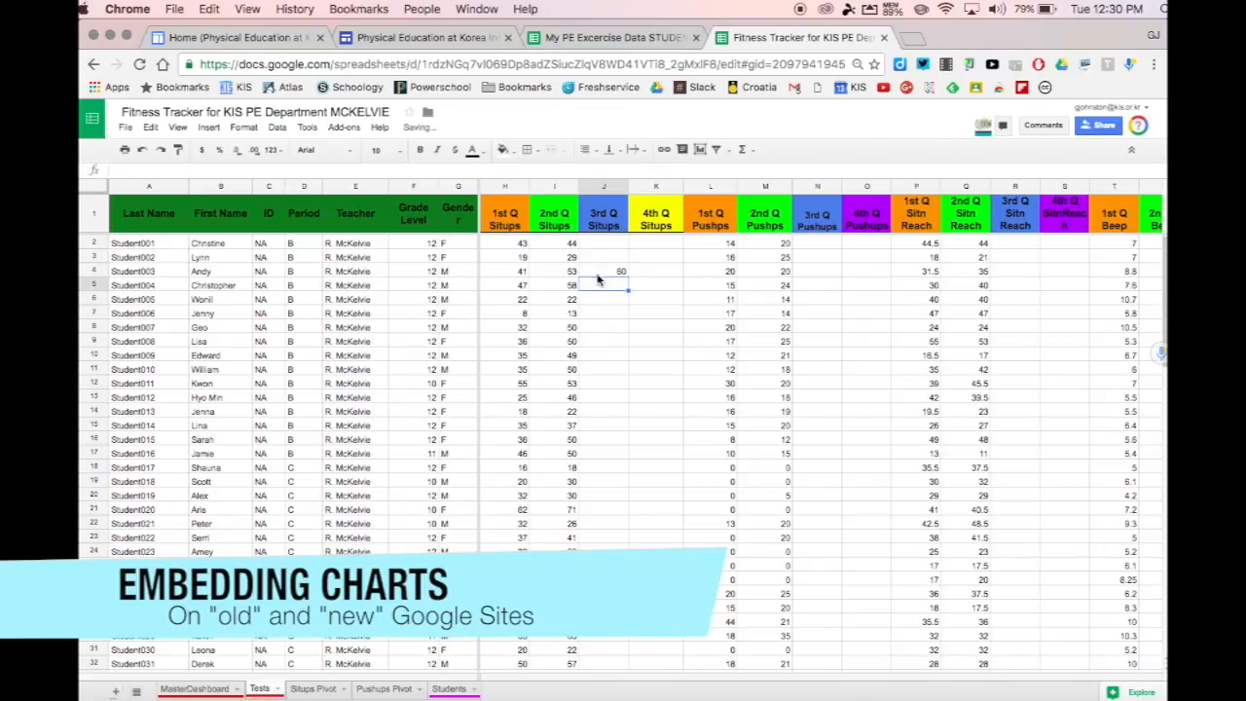
Check the Sit Ups Over Time chart in the student copy, and reload the new and old Google Sites pages to examine their embedded charts
left_click(433, 37)
left_click(580, 37)
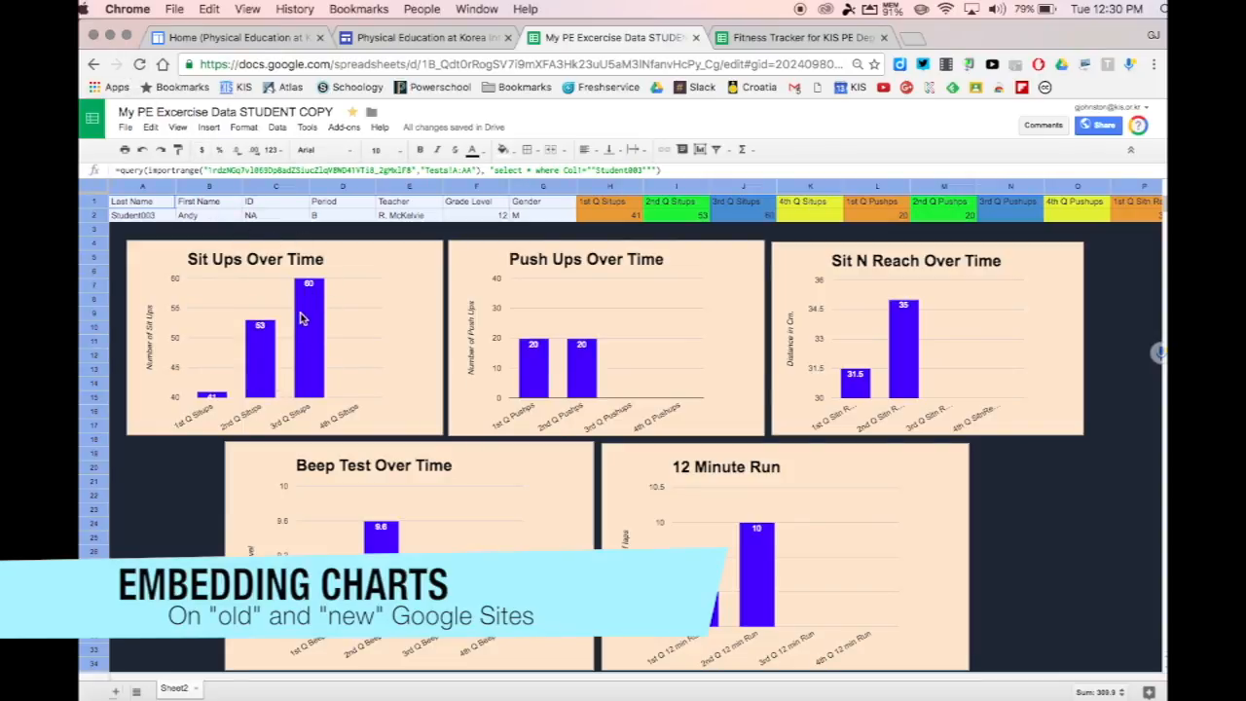
left_click(421, 35)
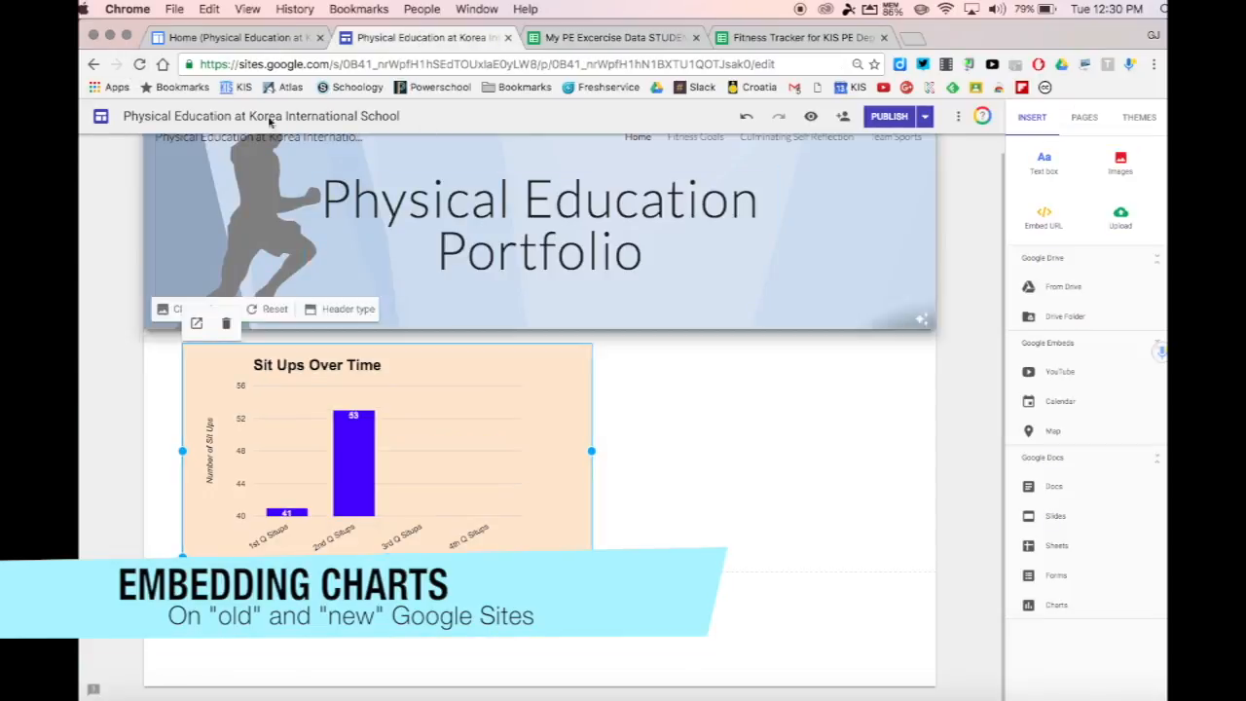
left_click(140, 63)
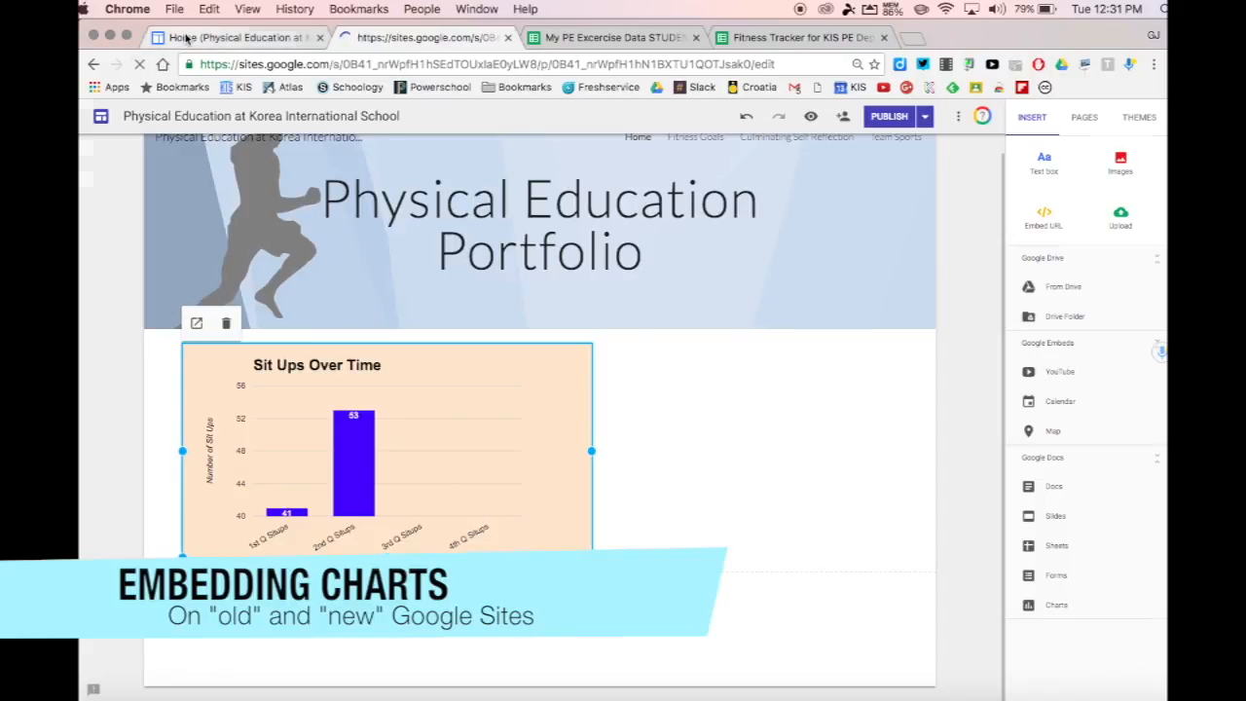
left_click(187, 37)
left_click(140, 63)
left_click(387, 39)
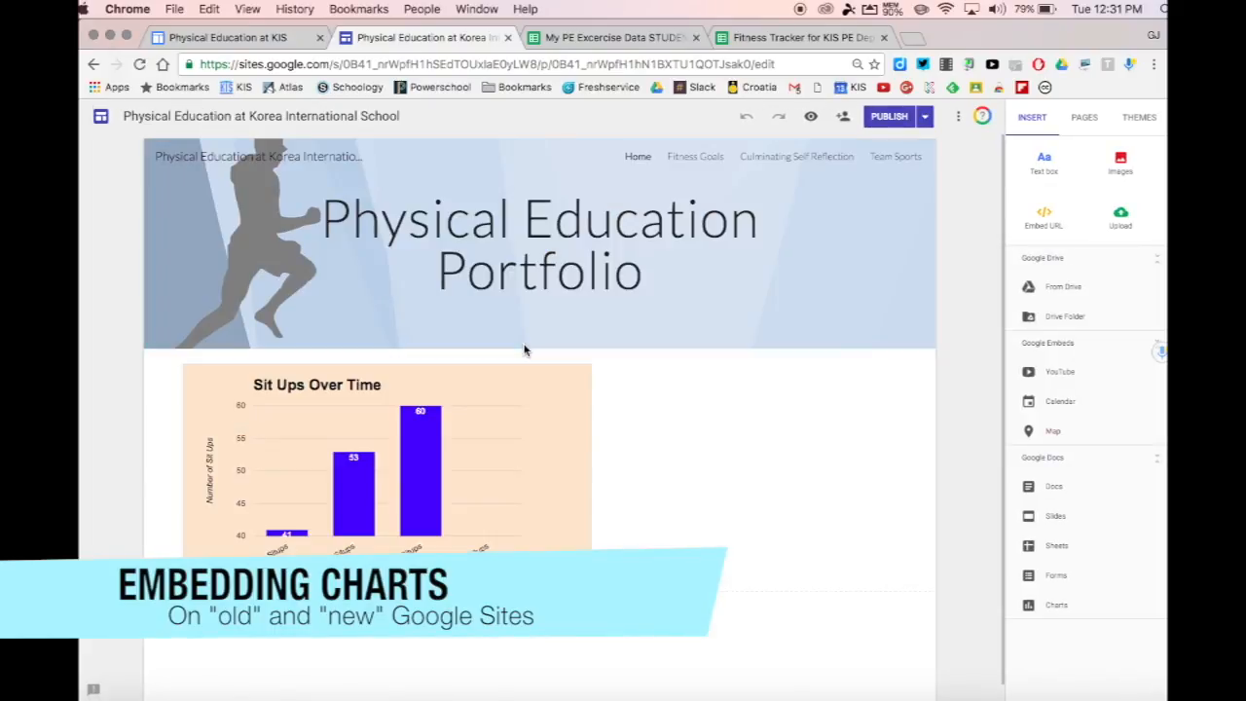
left_click(263, 39)
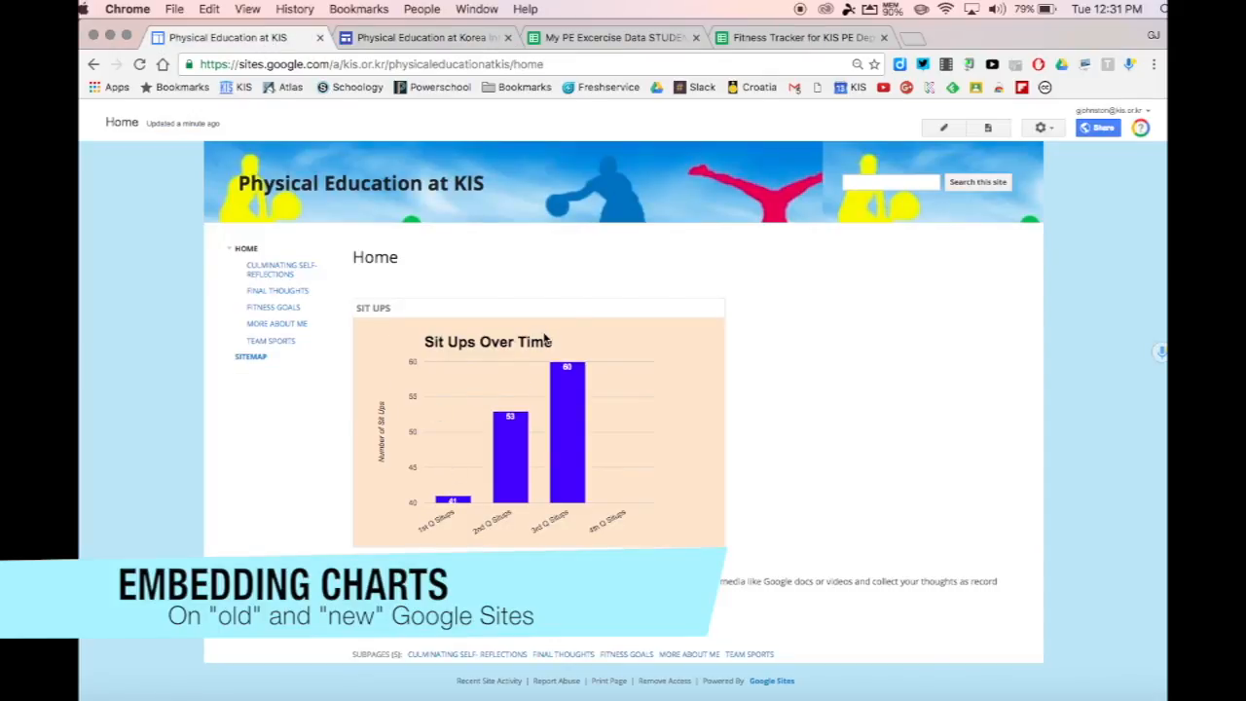